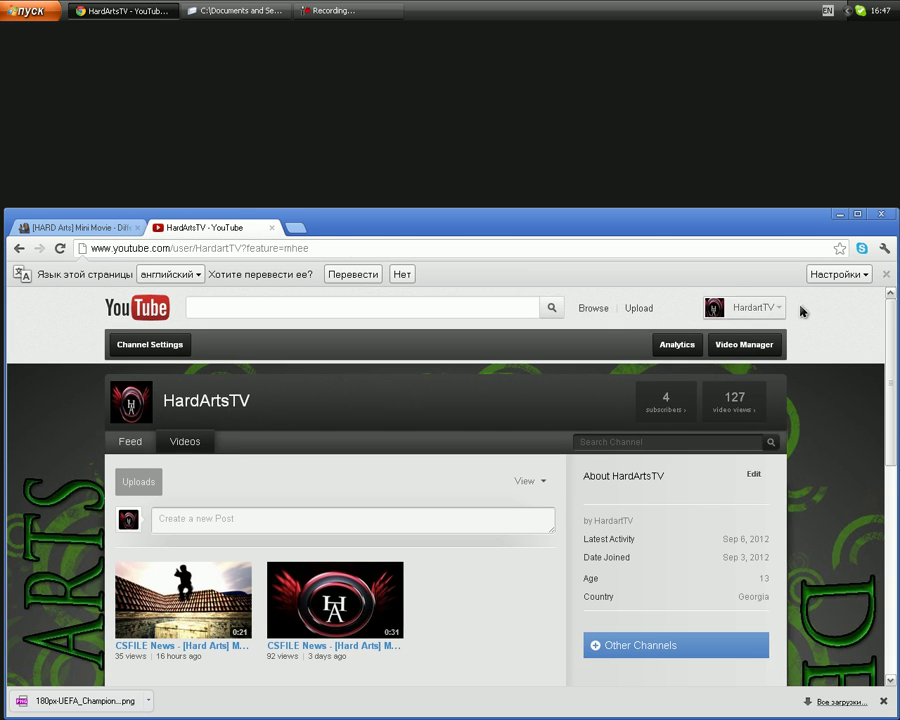
Maximize the browser window and open frz.netai.net/admin.php in a new tab
left_click(857, 213)
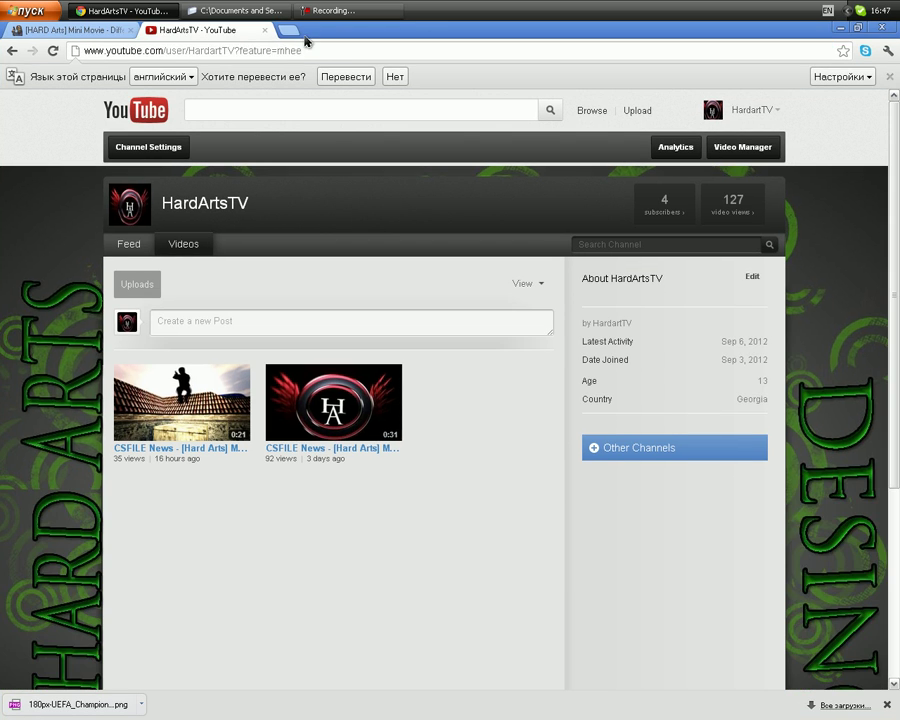
left_click(288, 29)
type("frz.netai.e")
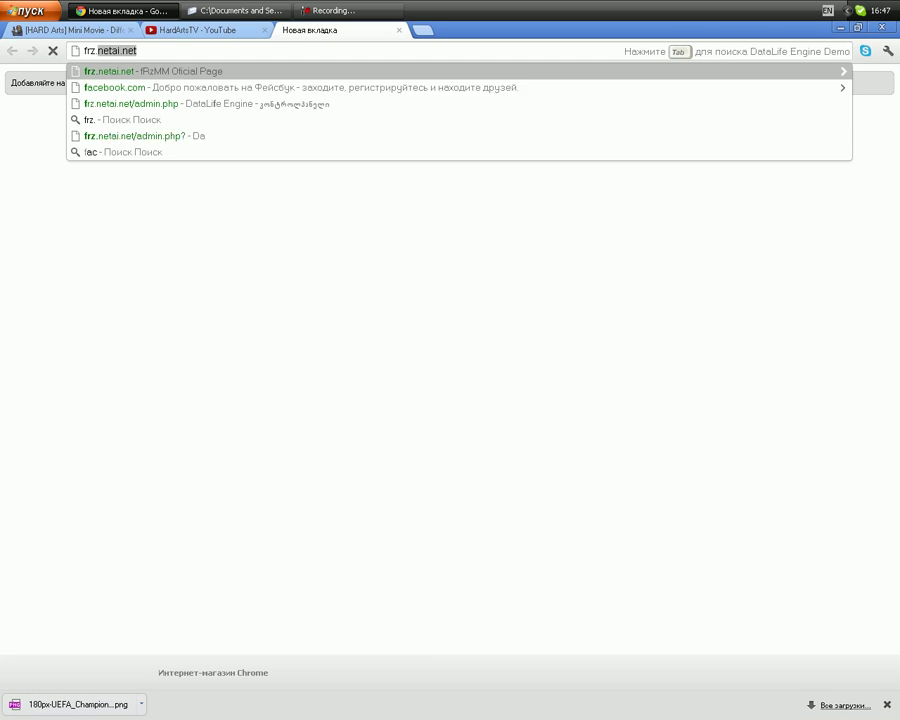
key("BackSpace")
type("netai.net")
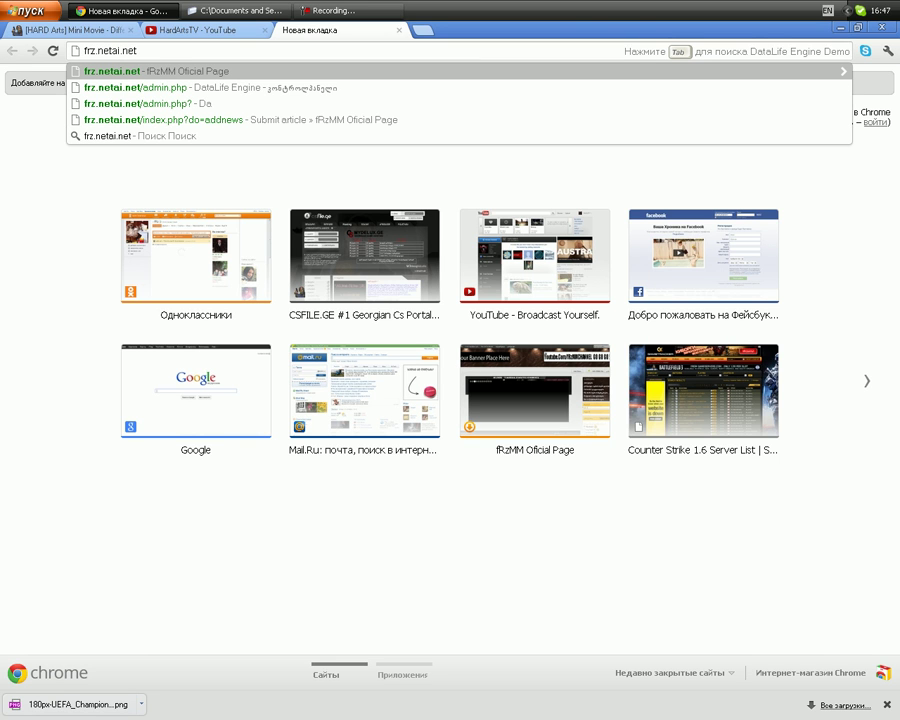
type("/")
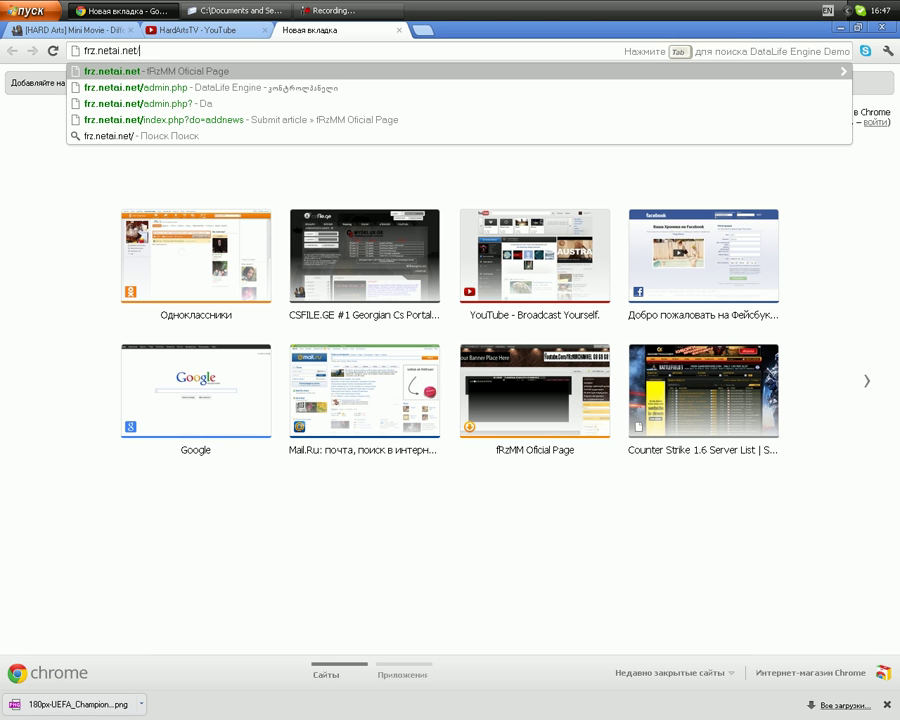
type("admin.php")
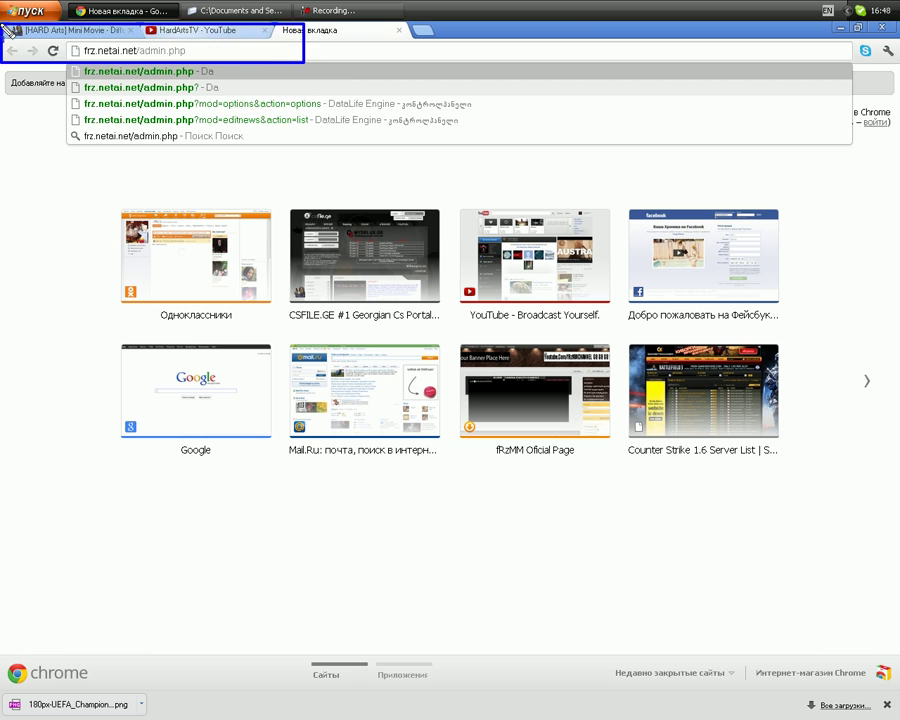
mouse_move(60, 21)
left_mouse_down()
mouse_move(575, 101)
mouse_move(850, 102)
left_mouse_up()
key("Escape")
left_click(274, 51)
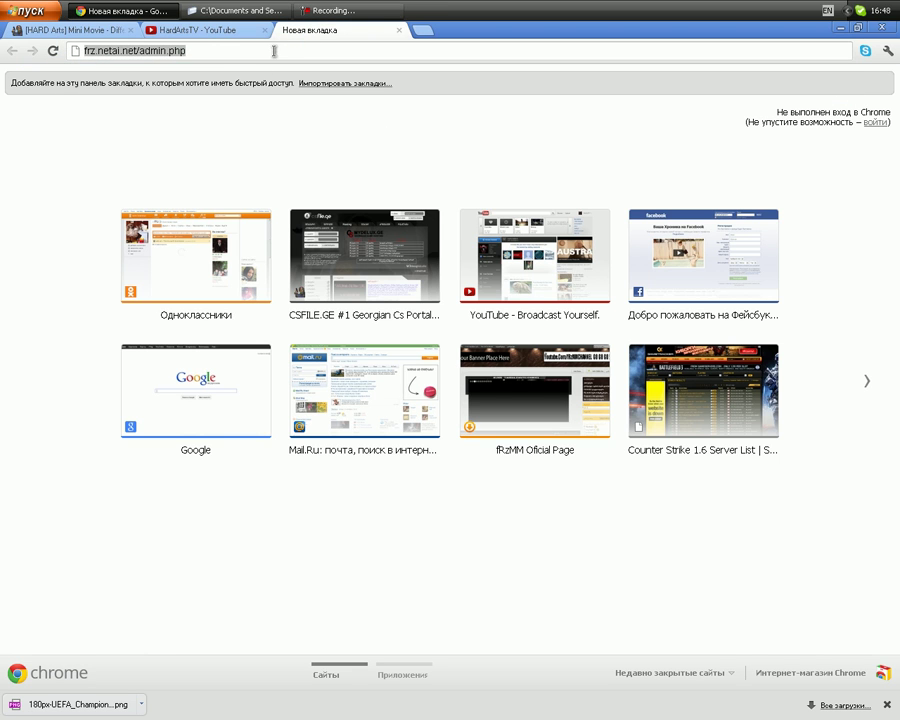
key("Return")
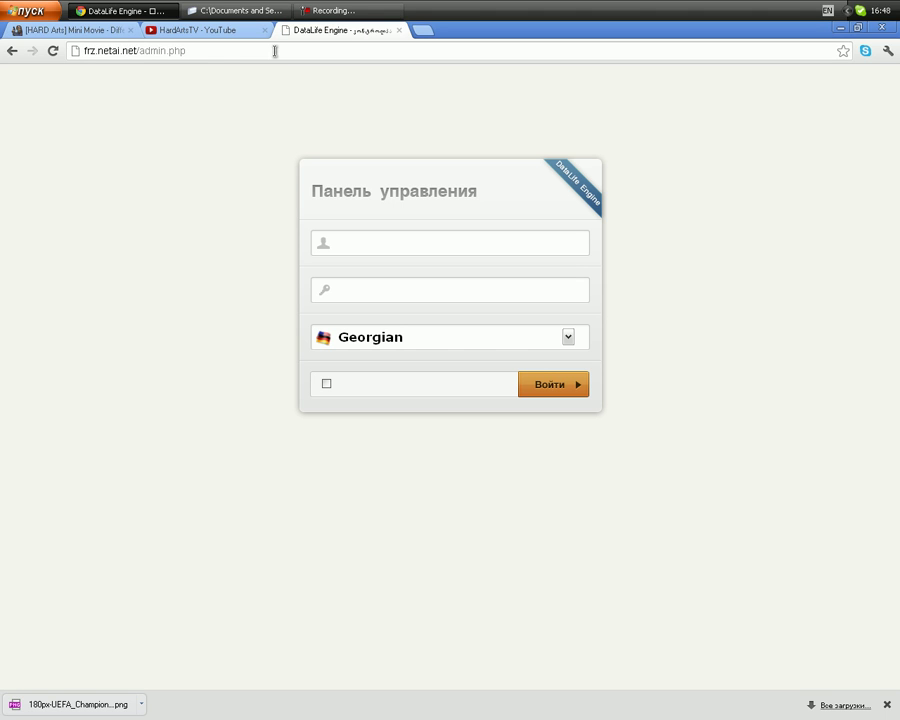
Log in to the control panel by entering the administrator username and the account password, keeping Georgian as the language
left_click_drag(268, 127, 723, 463)
left_click(373, 238)
type("csfilege")
key("Tab")
type("••••••")
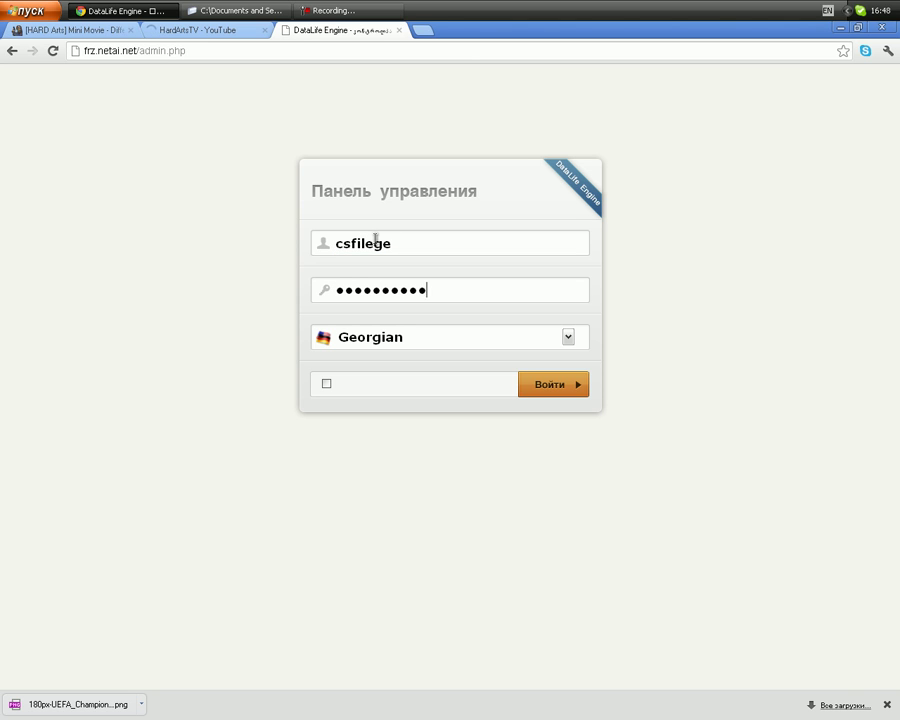
mouse_move(328, 226)
left_mouse_down()
mouse_move(396, 246)
mouse_move(412, 272)
left_mouse_up()
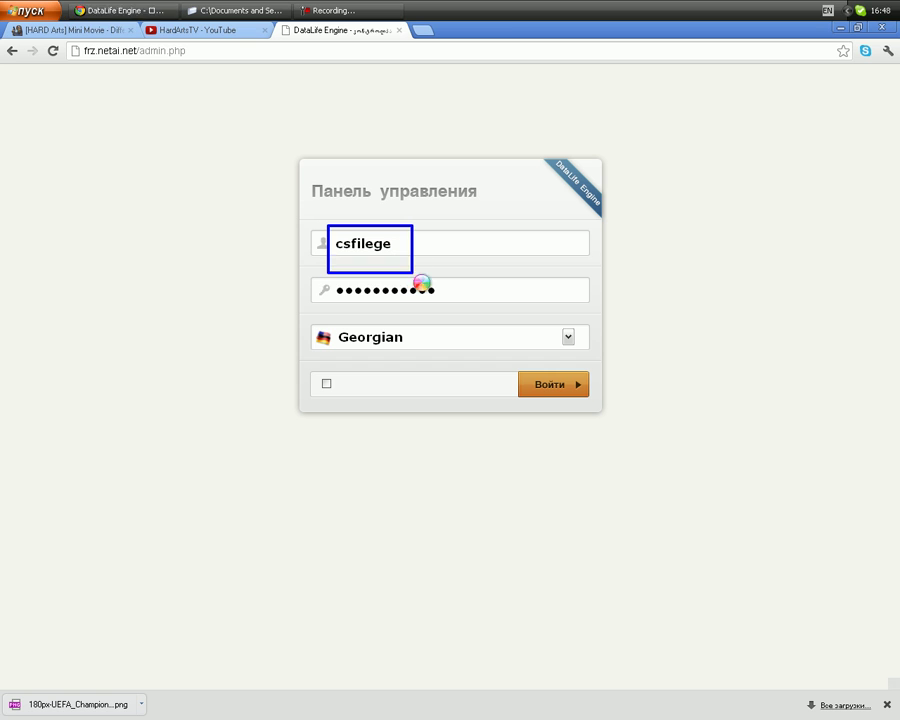
left_click(372, 345)
left_click(376, 372)
left_click(537, 392)
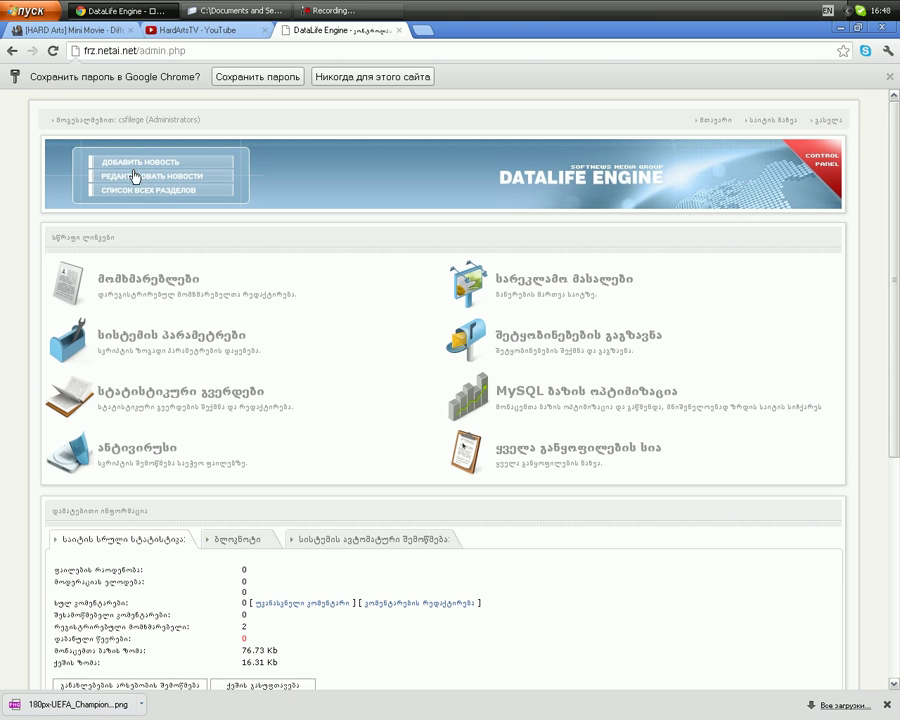
Open the form for adding a news item and enter "სიახლის სახელი" in its short description
left_click(135, 176)
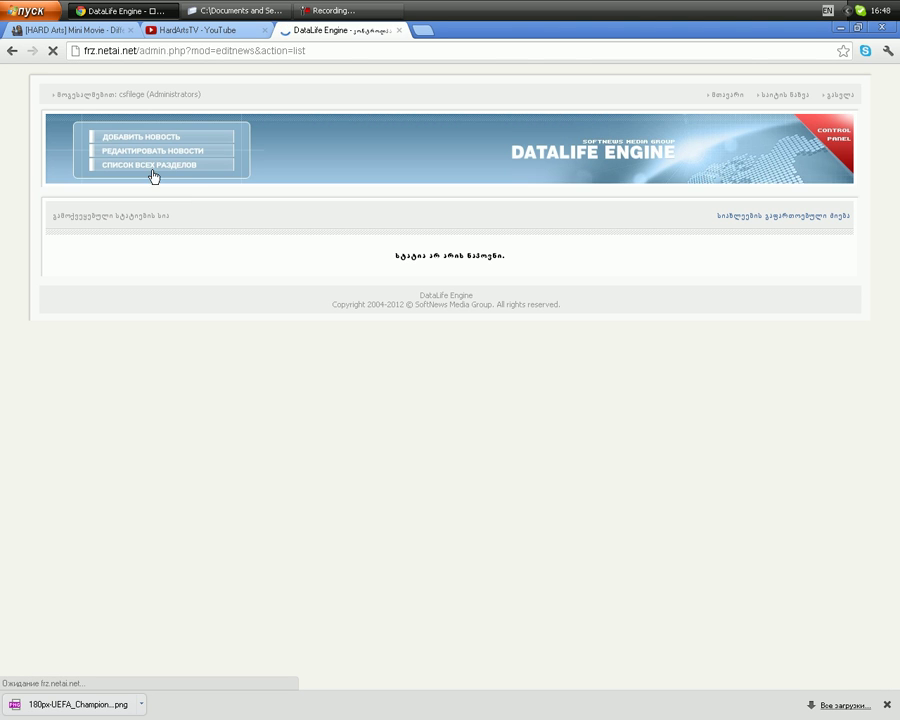
left_click(111, 140)
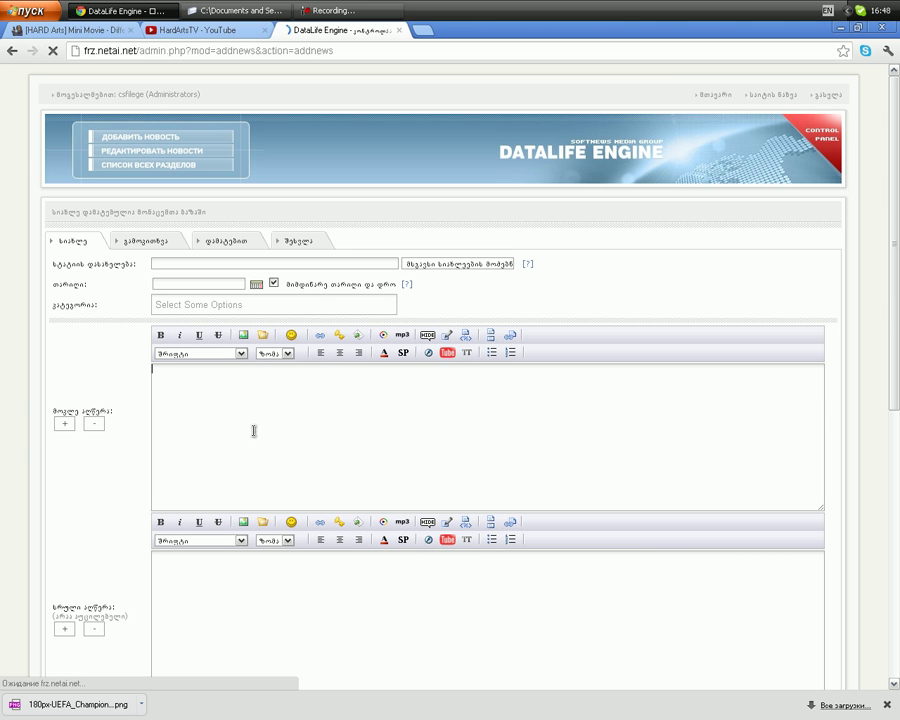
type("ს სახელი")
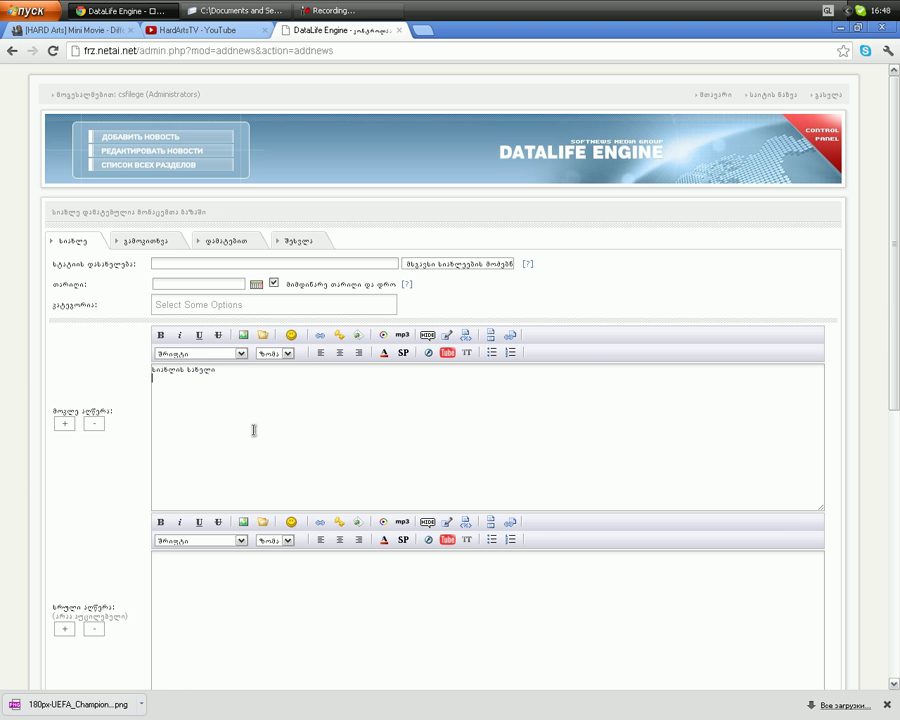
Switch to the csfile.ge home page and copy the description text of the last post on the page
left_click(68, 30)
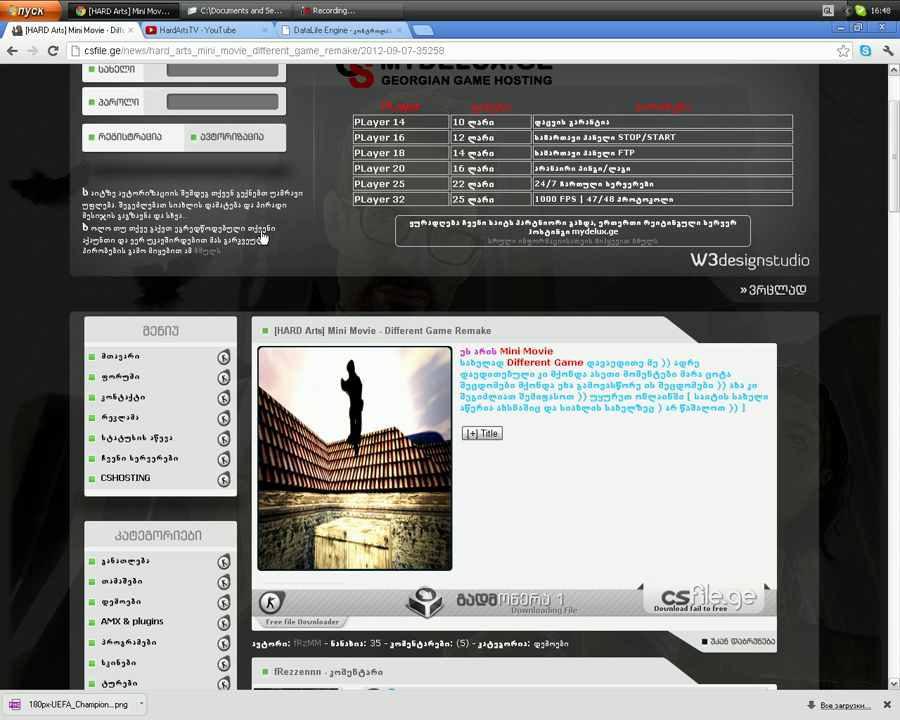
left_click(169, 354)
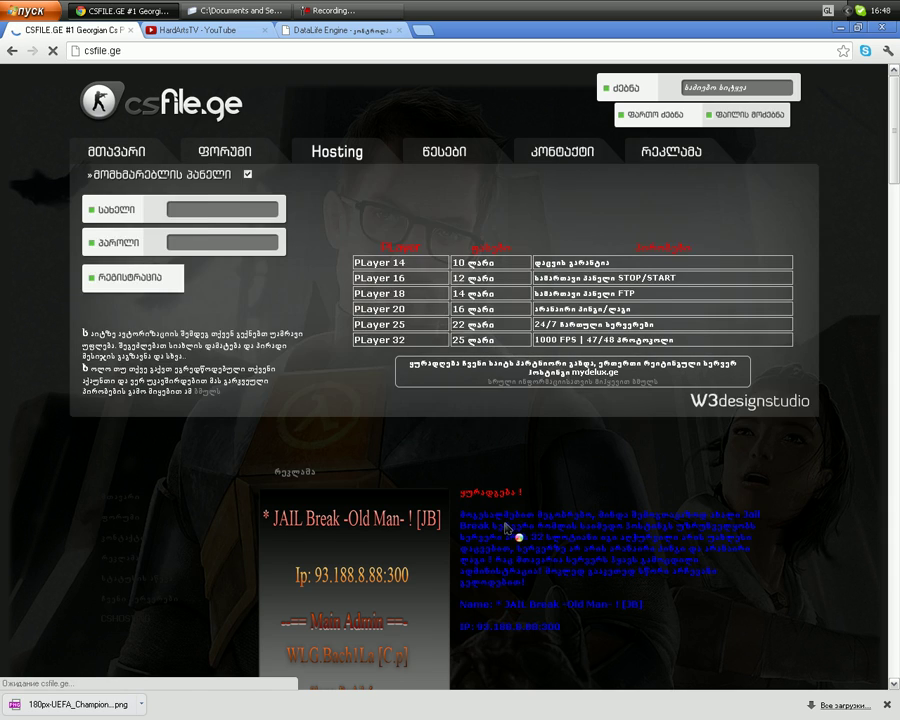
scroll(510, 533, "down", 10)
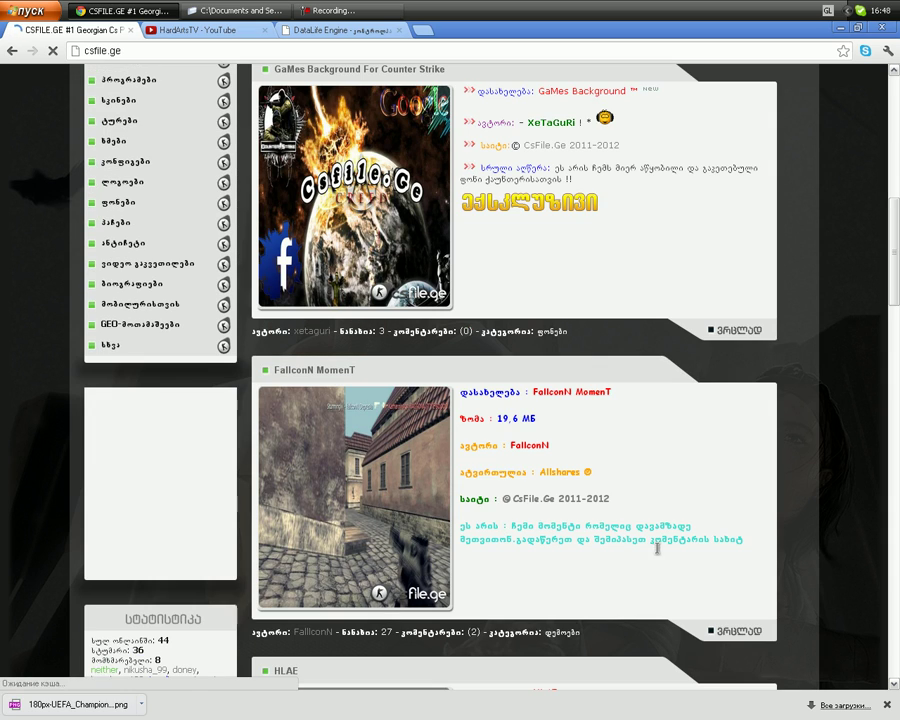
scroll(600, 414, "down", 4)
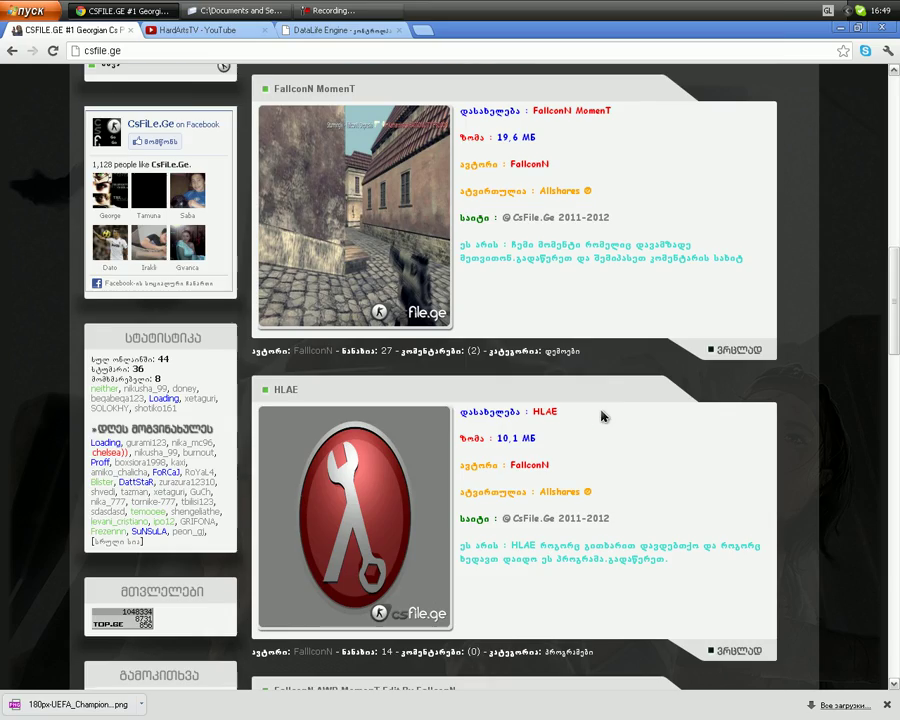
scroll(600, 420, "down", 10)
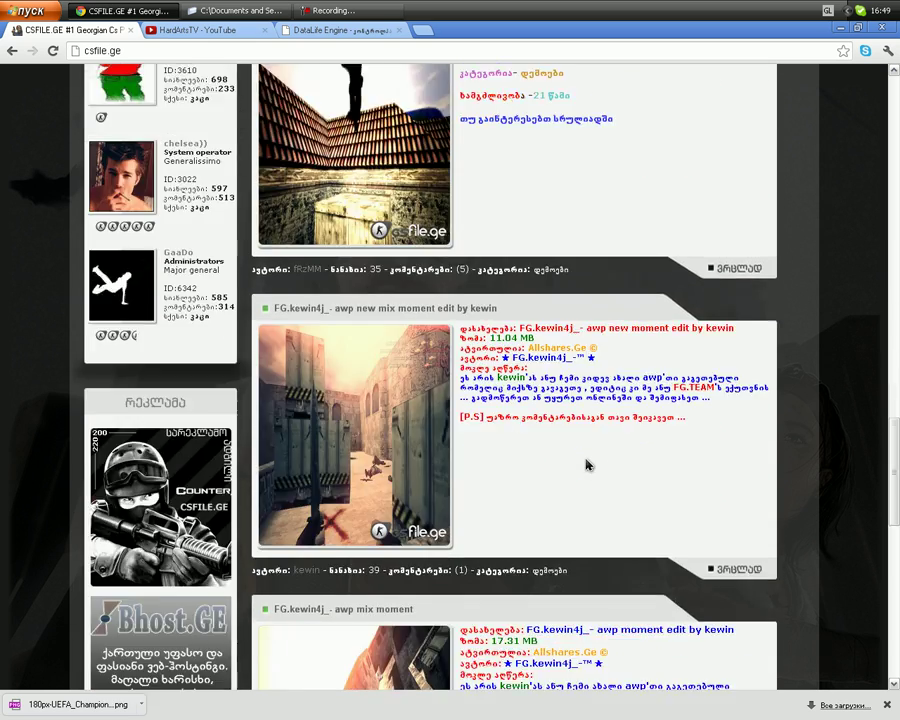
scroll(588, 465, "down", 9)
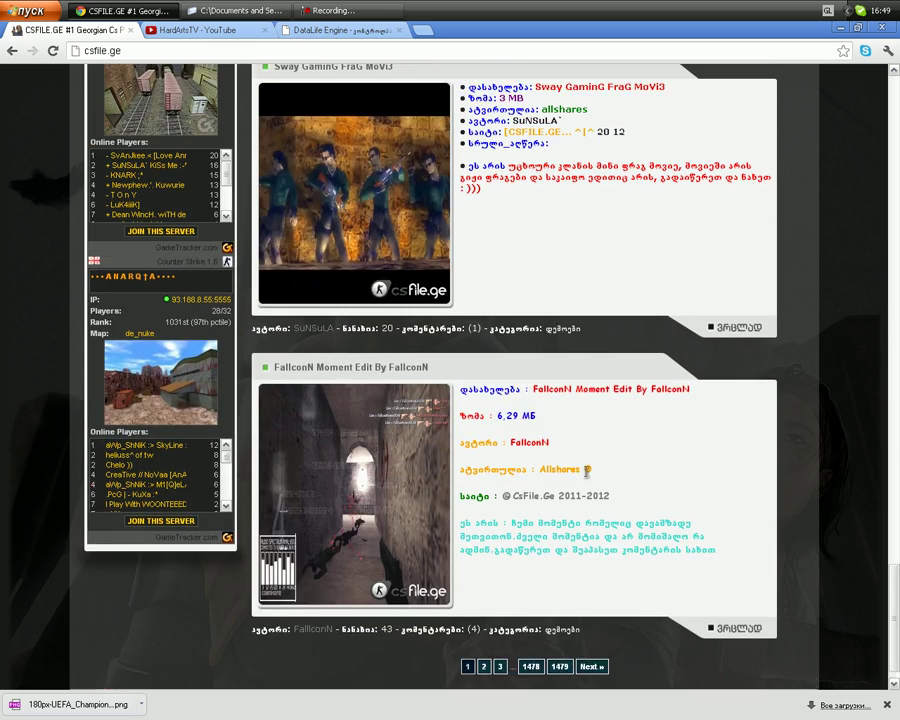
scroll(587, 471, "down", 1)
left_click_drag(716, 520, 471, 352)
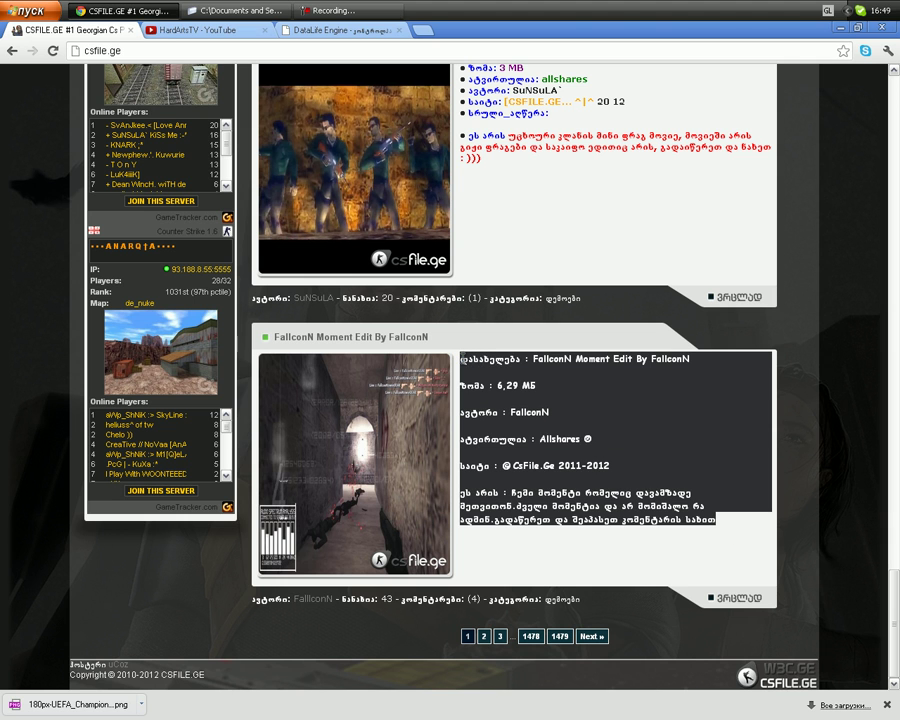
Replace the short description in the add-news form with the copied post text
left_click(311, 31)
key("ctrl+a")
key("ctrl+v")
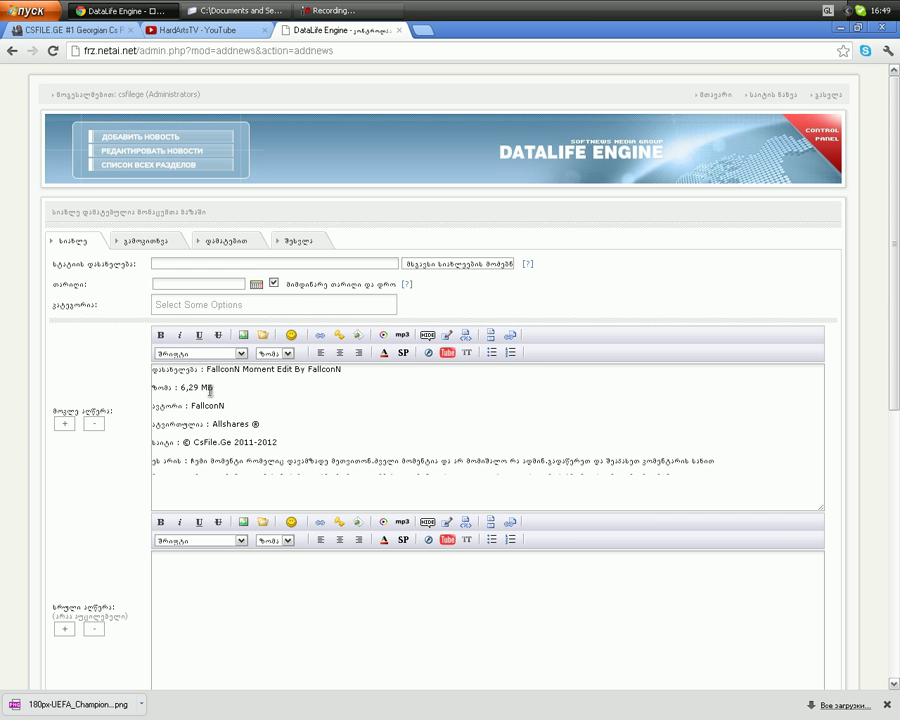
scroll(683, 442, "down", 1)
left_click(723, 490)
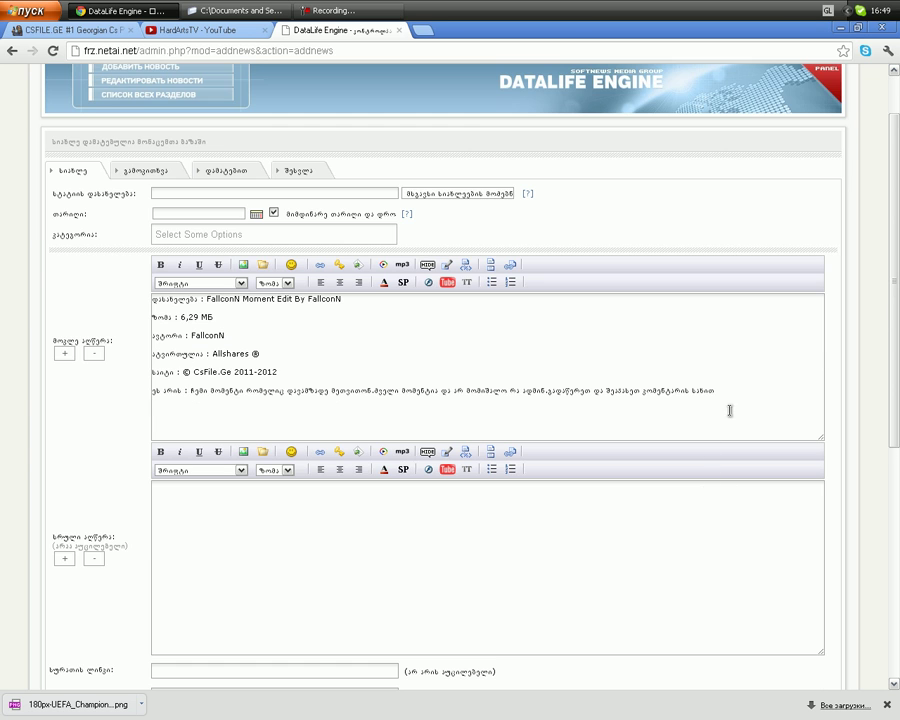
scroll(383, 364, "up", 1)
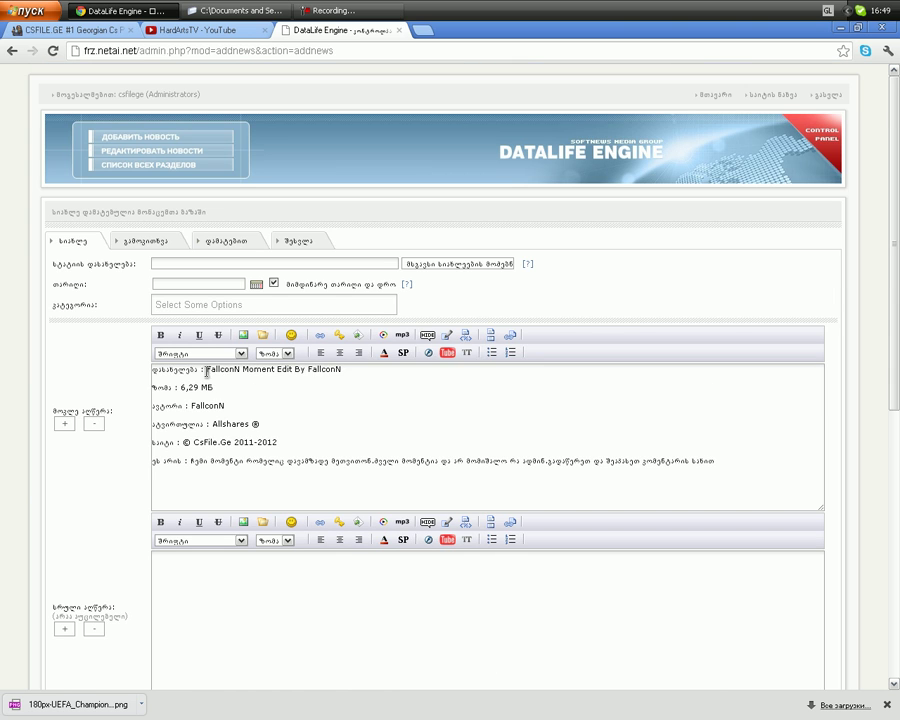
Replace the name value on the short description's first line with "სახელს" and delete the file size line
left_click_drag(206, 370, 338, 369)
key("BackSpace")
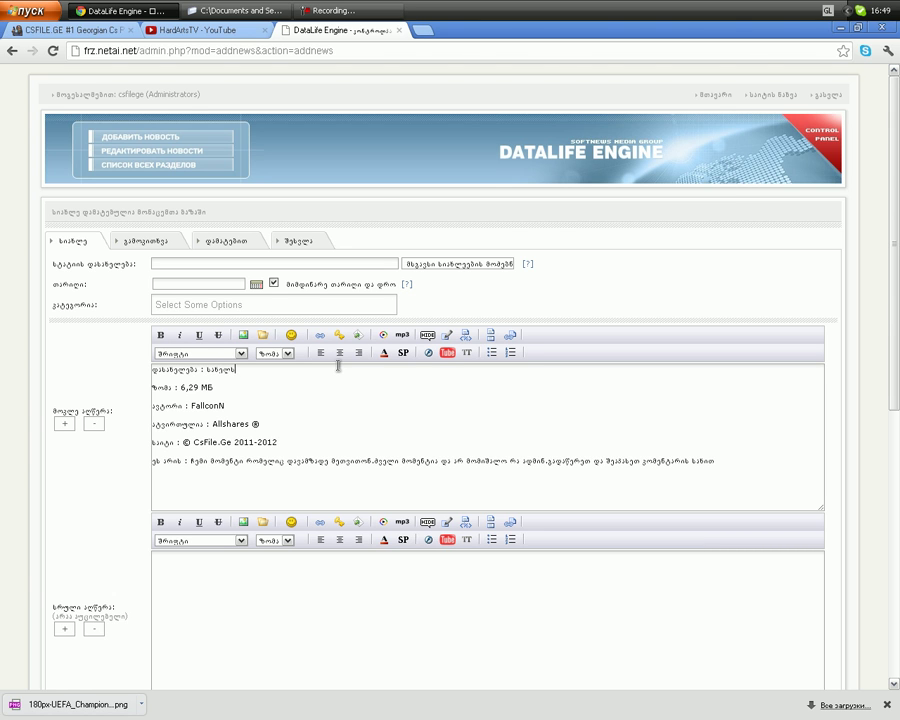
left_click_drag(217, 391, 100, 372)
key("BackSpace")
key("Delete")
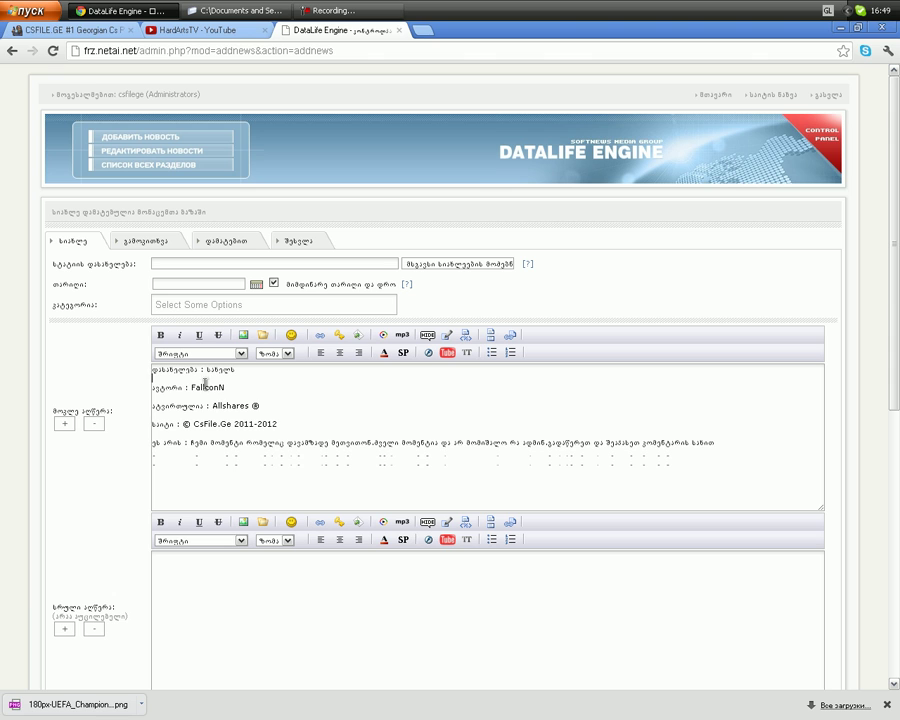
Delete the site line and the leftover blank line from the short description
left_click_drag(276, 402, 145, 404)
left_click(255, 412)
left_click_drag(301, 425, 150, 424)
key("BackSpace")
key("Delete")
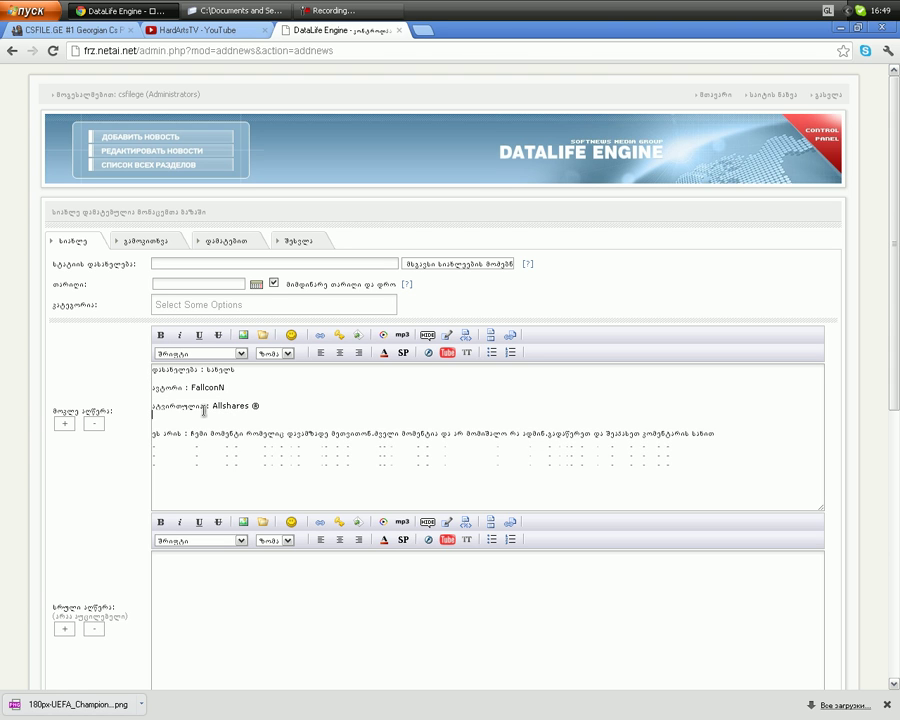
key("Delete")
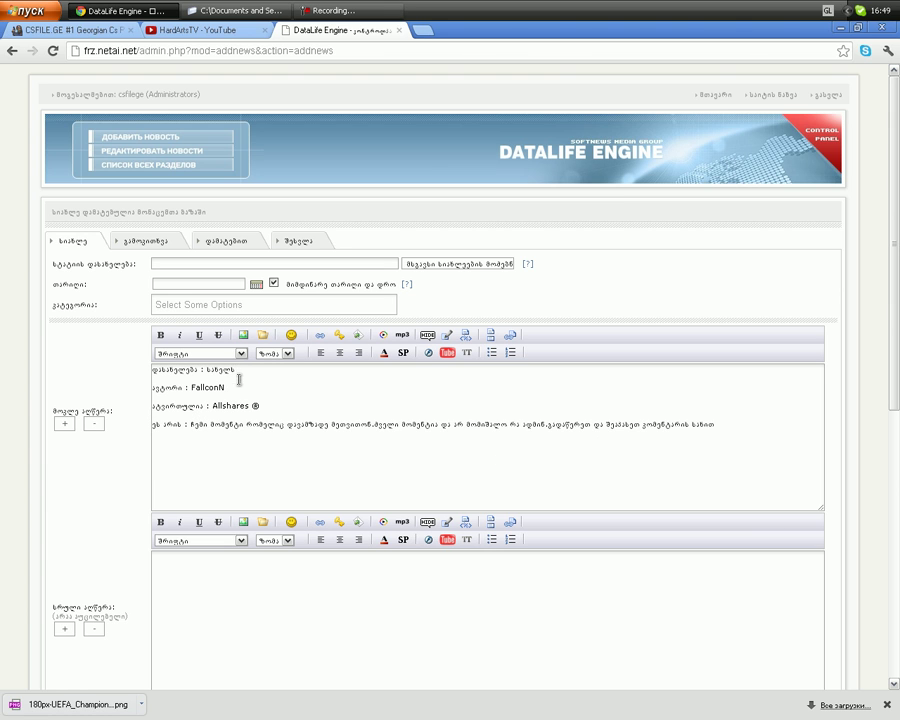
Replace the author value with the new author's nickname and rewrite the last description line as "ეს არის სახელი აღწერა"
left_click_drag(194, 390, 232, 386)
type("=")
left_click_drag(214, 405, 305, 406)
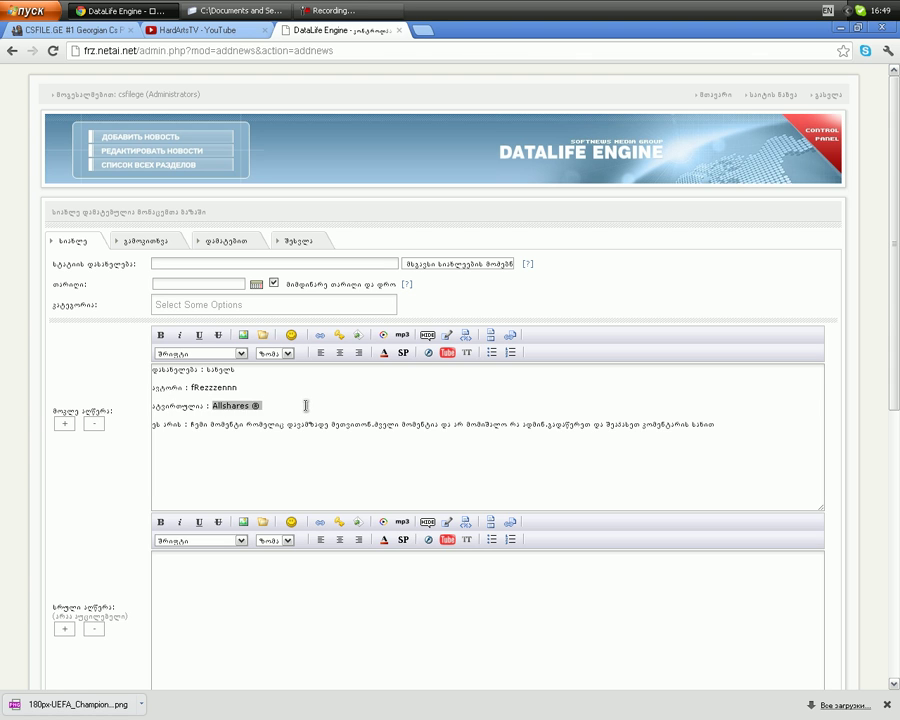
left_click(306, 406)
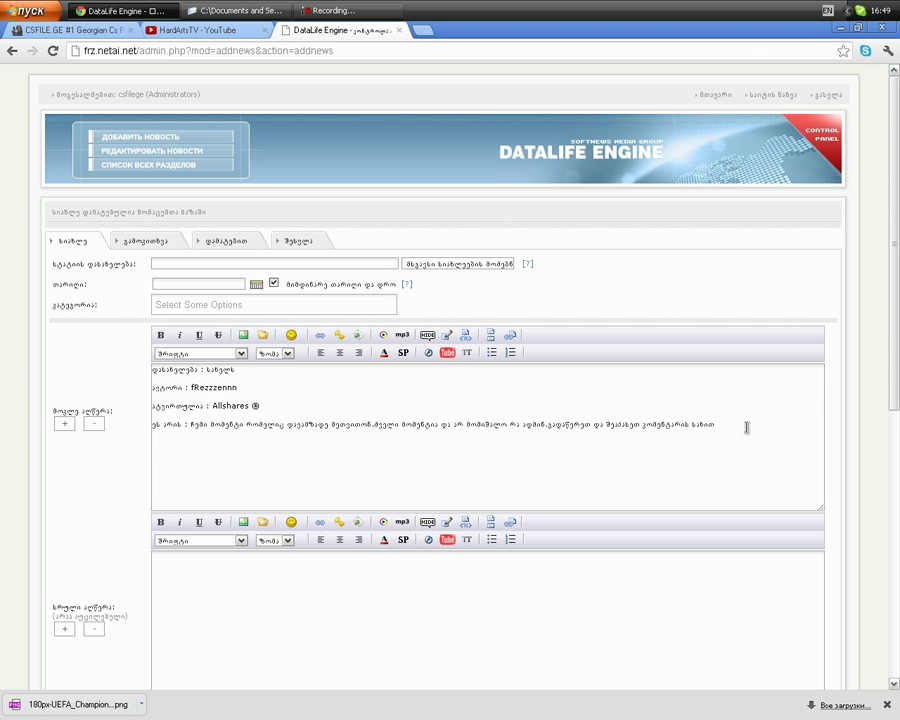
left_click_drag(746, 427, 142, 436)
type("რის  მოკლე აღწერა")
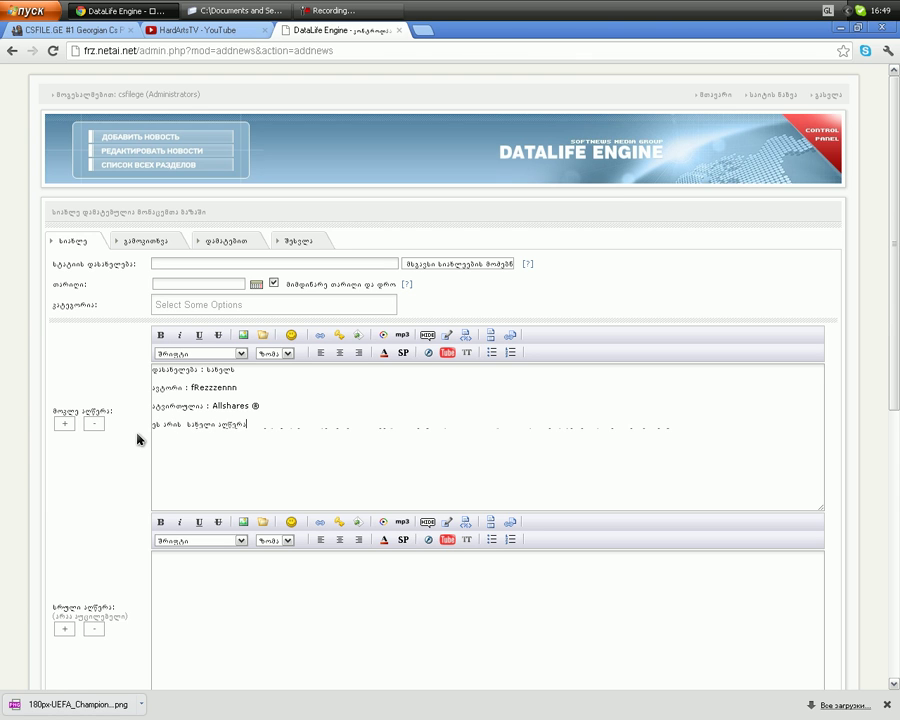
Color the label "დასახელება" on the short description's first line red (#FF0000)
left_click_drag(400, 422, 108, 355)
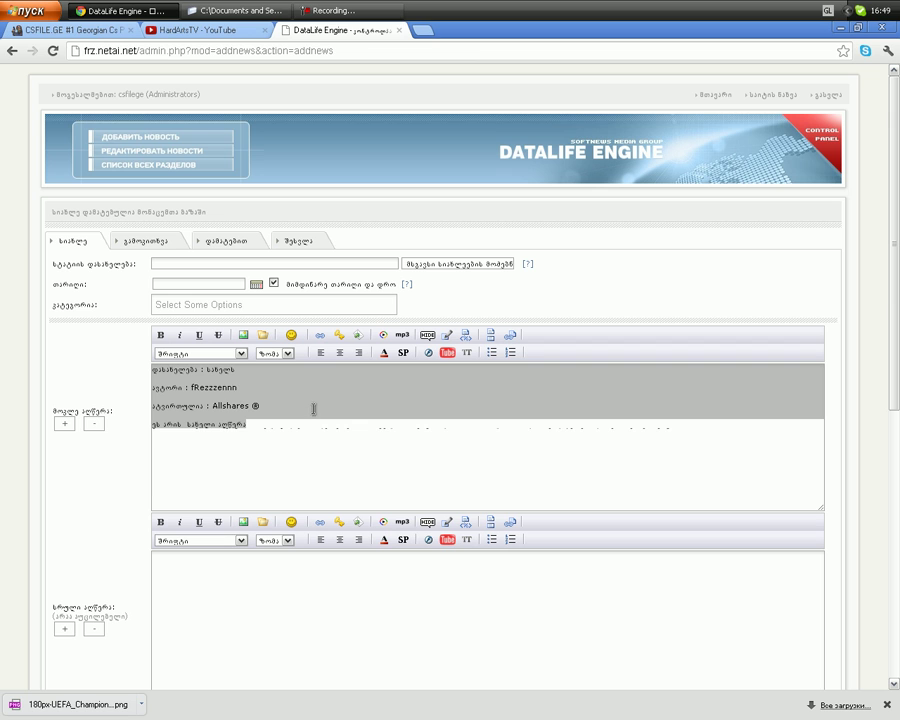
left_click(203, 371)
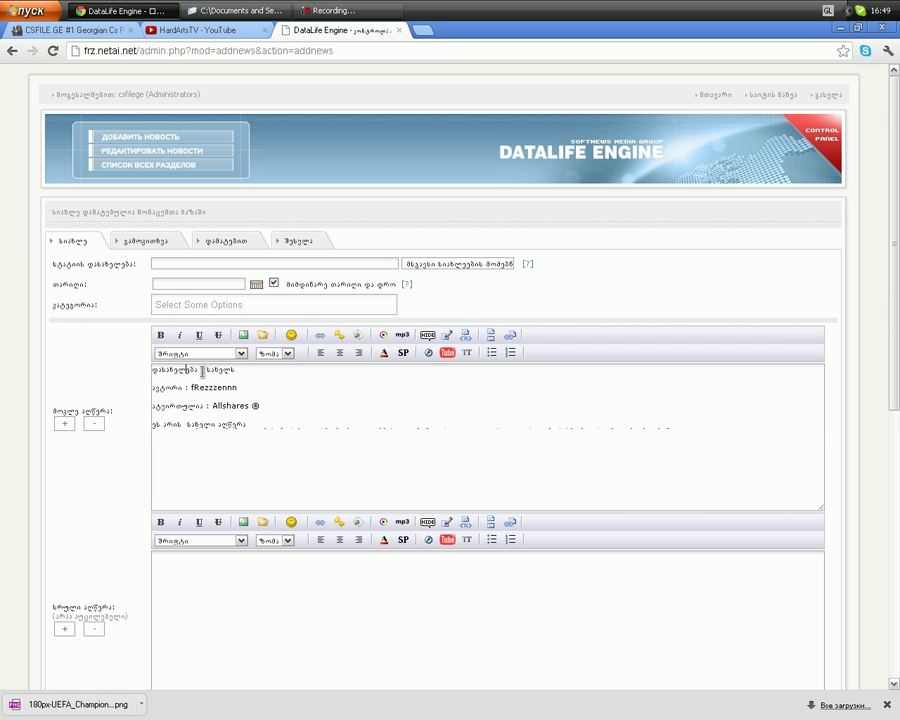
left_click_drag(197, 371, 136, 371)
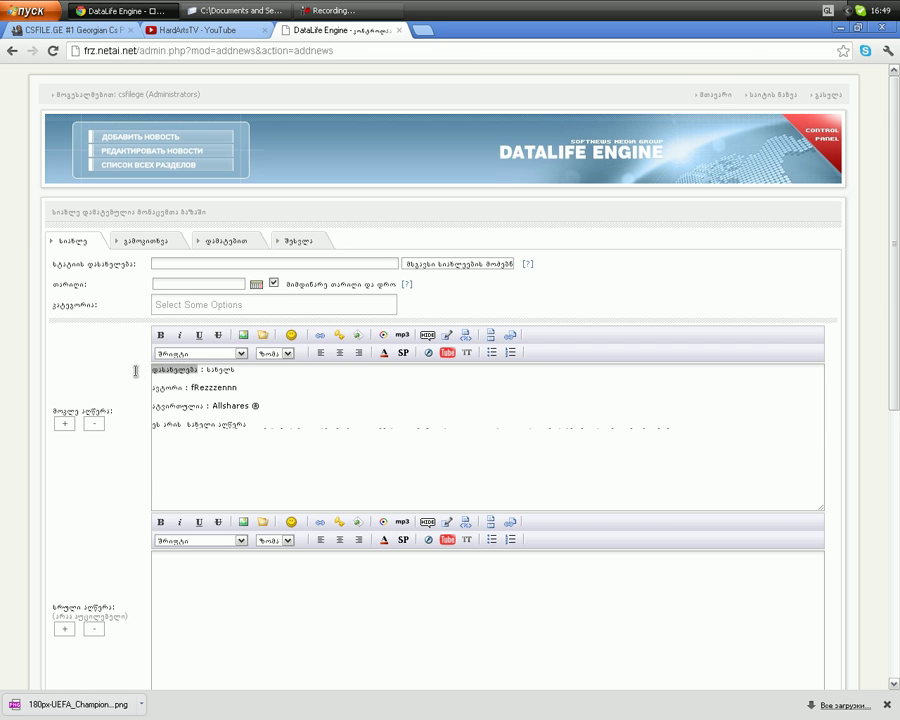
left_click(386, 355)
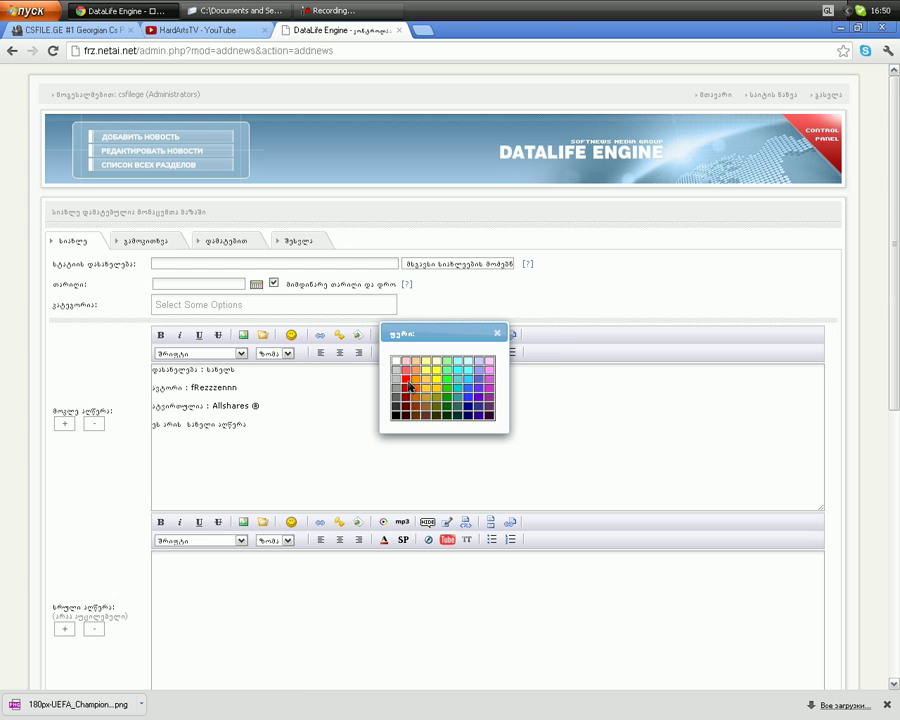
left_click(405, 379)
Color the value "სახელს" on the short description's first line dark blue (#000099)
left_click_drag(305, 370, 335, 370)
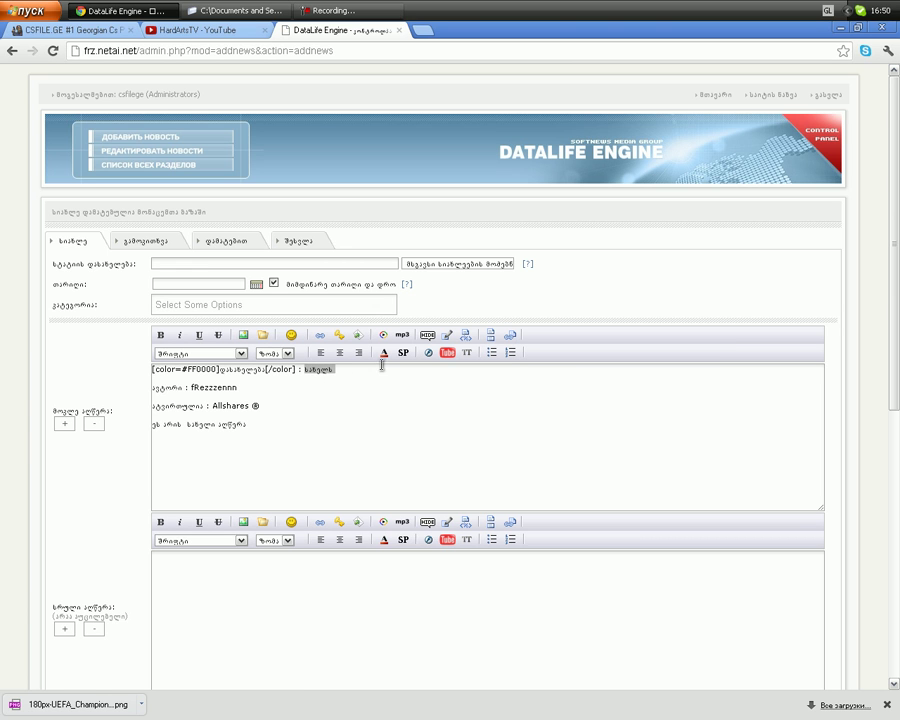
left_click(385, 354)
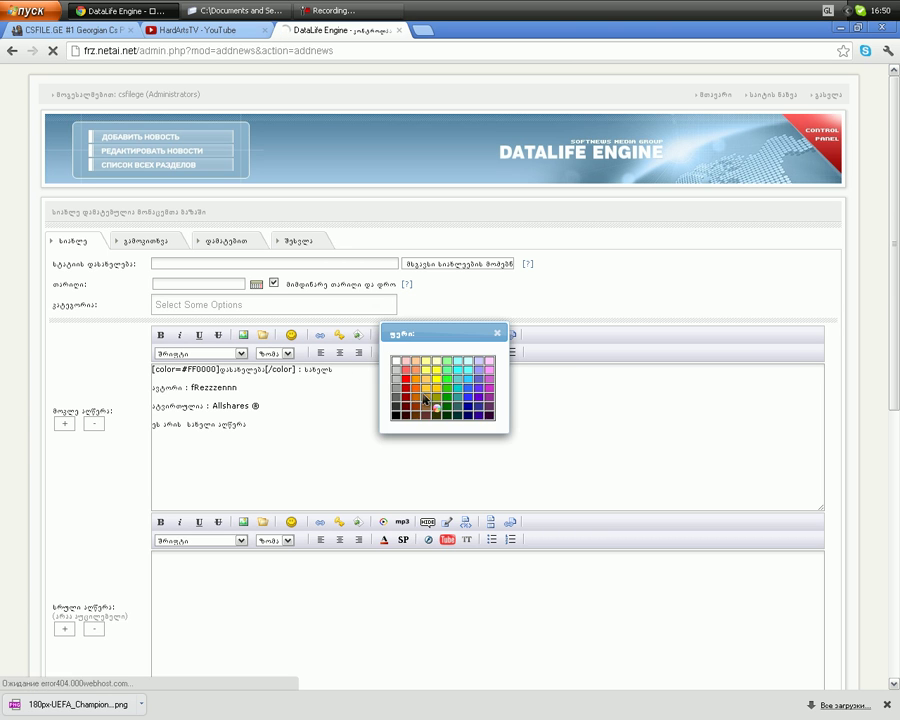
left_click(466, 398)
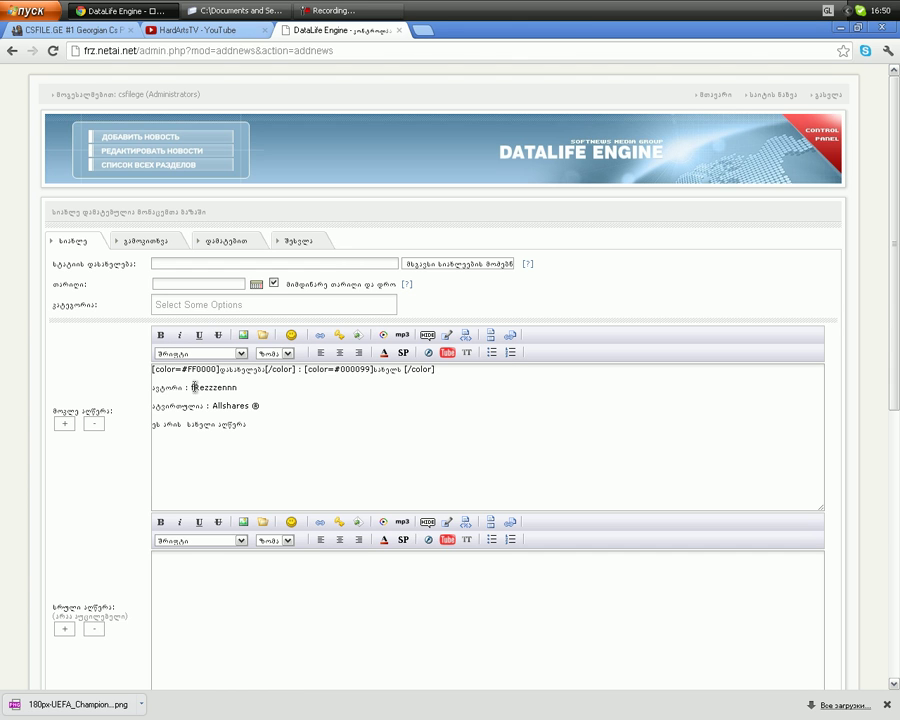
Color the label "ავტორი" on the short description's author line teal (#66CCCC)
left_click_drag(181, 389, 135, 393)
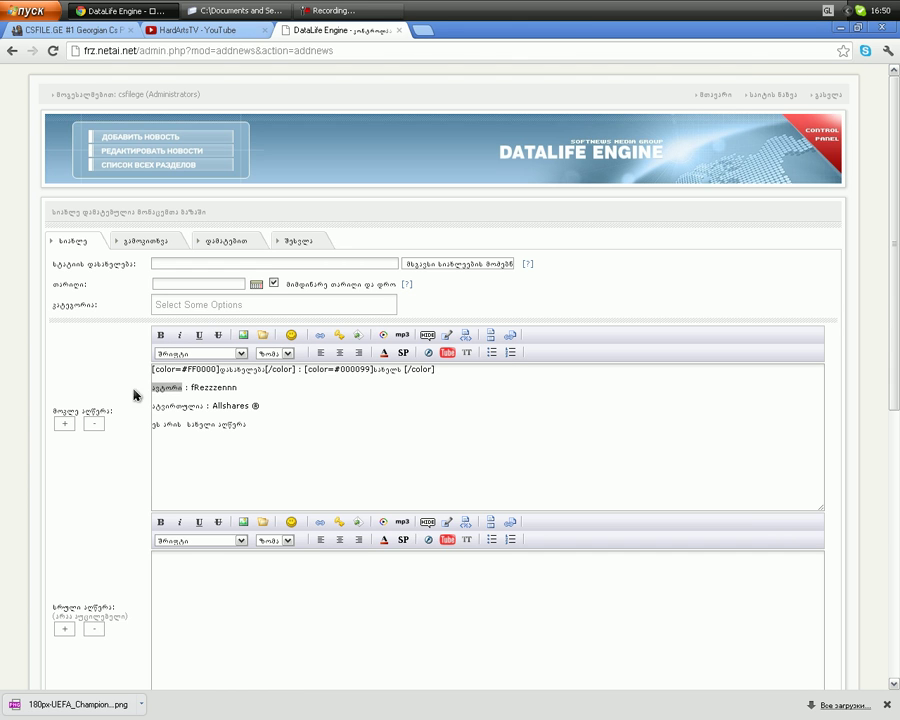
left_click(384, 354)
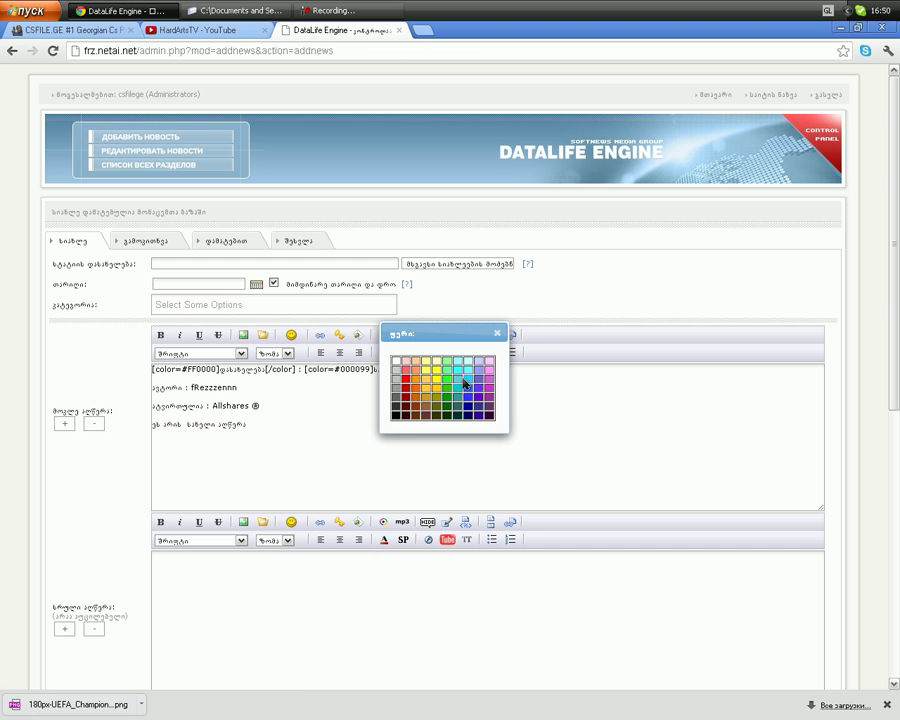
left_click(460, 386)
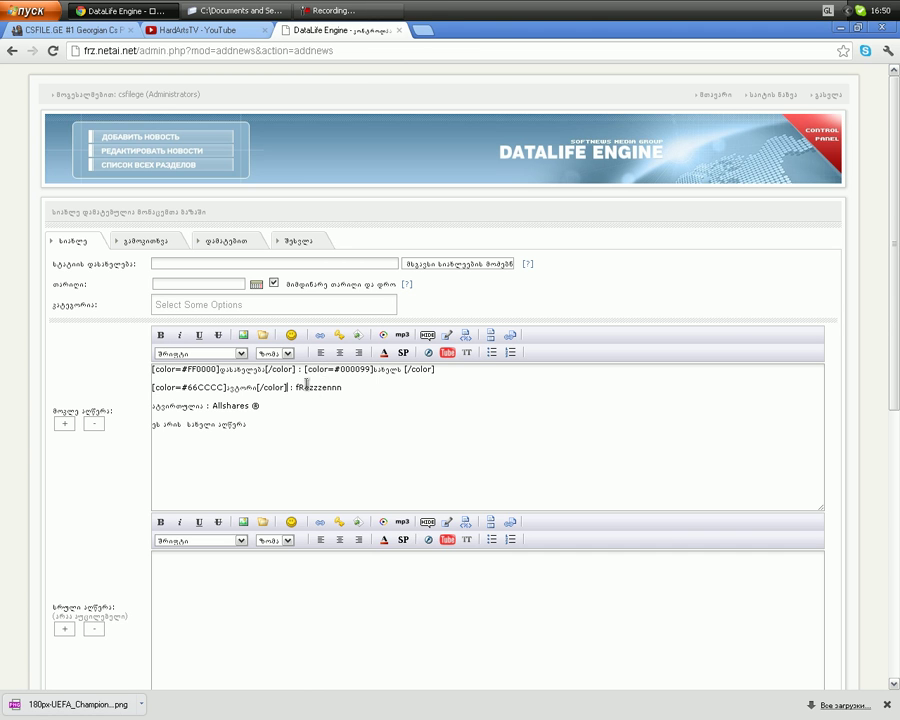
left_click(362, 10)
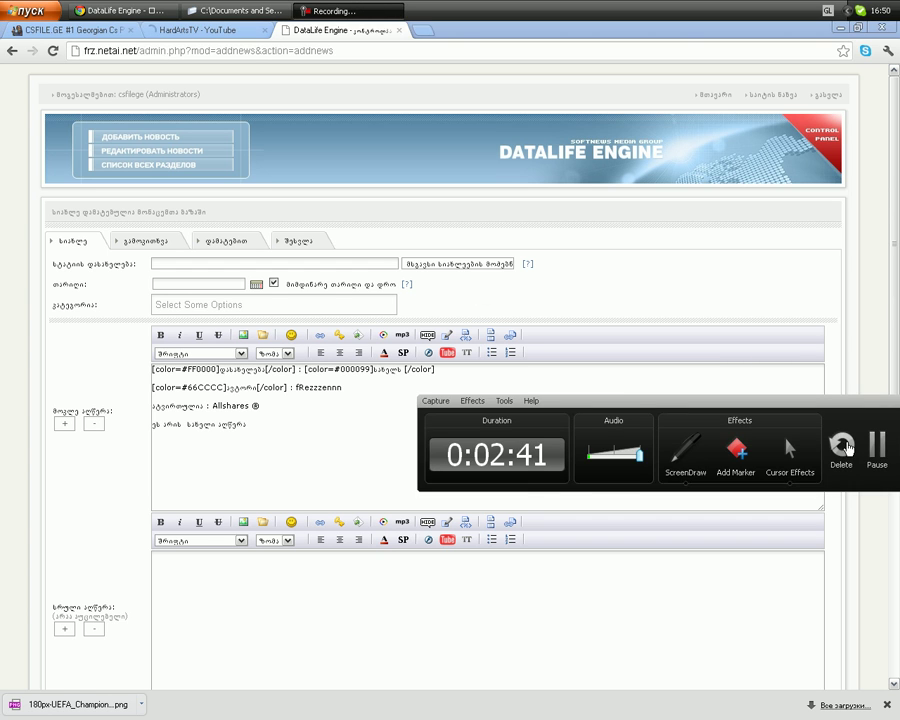
left_click(885, 447)
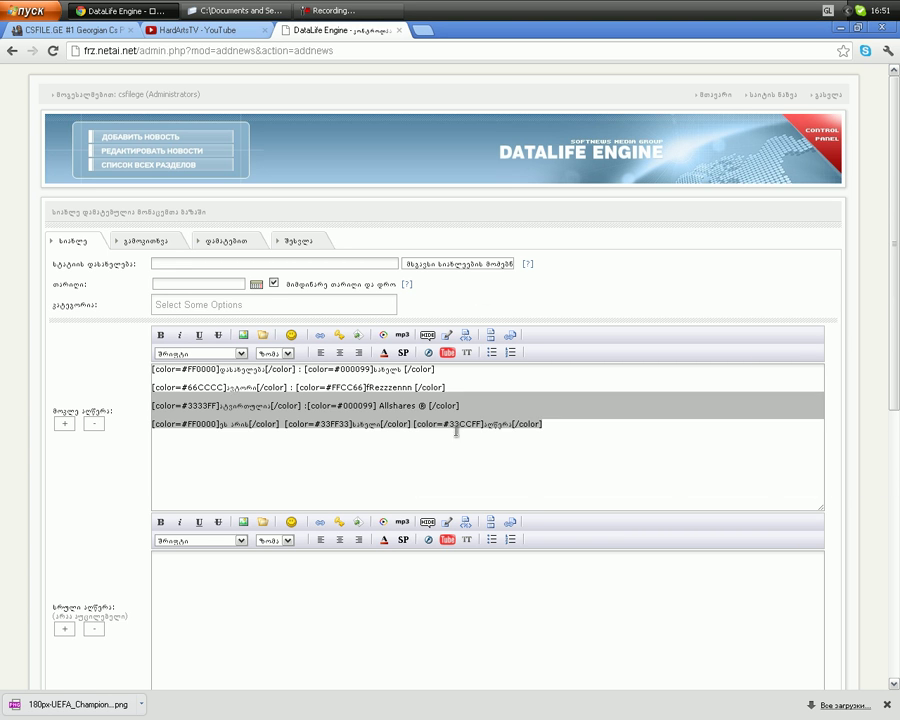
Make the entire short description text bold, from the first line through the last description line
left_click_drag(457, 431, 150, 367)
left_click(657, 447)
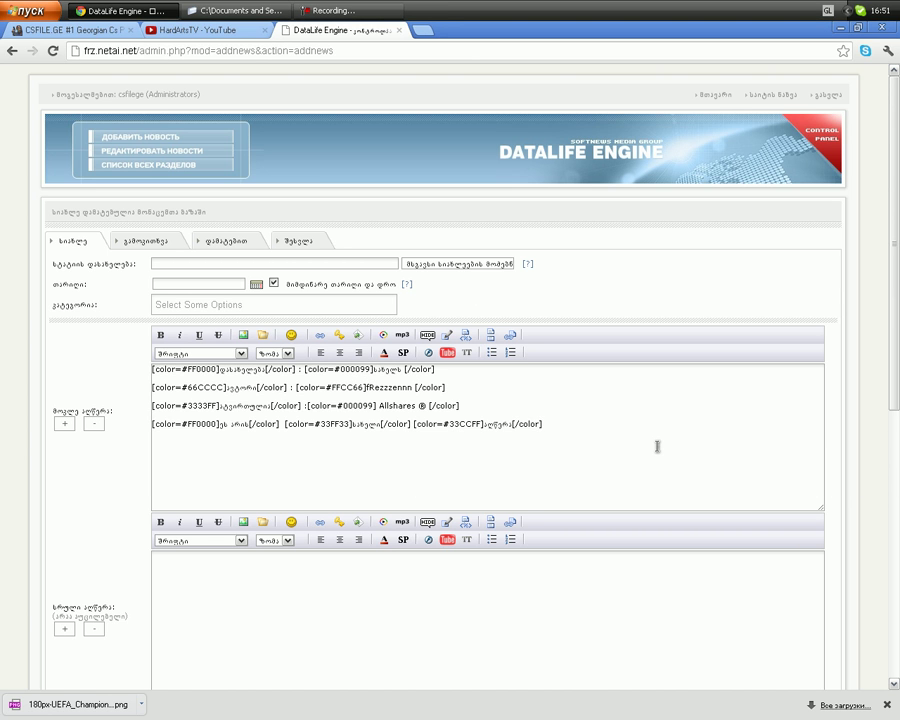
left_click_drag(657, 447, 105, 355)
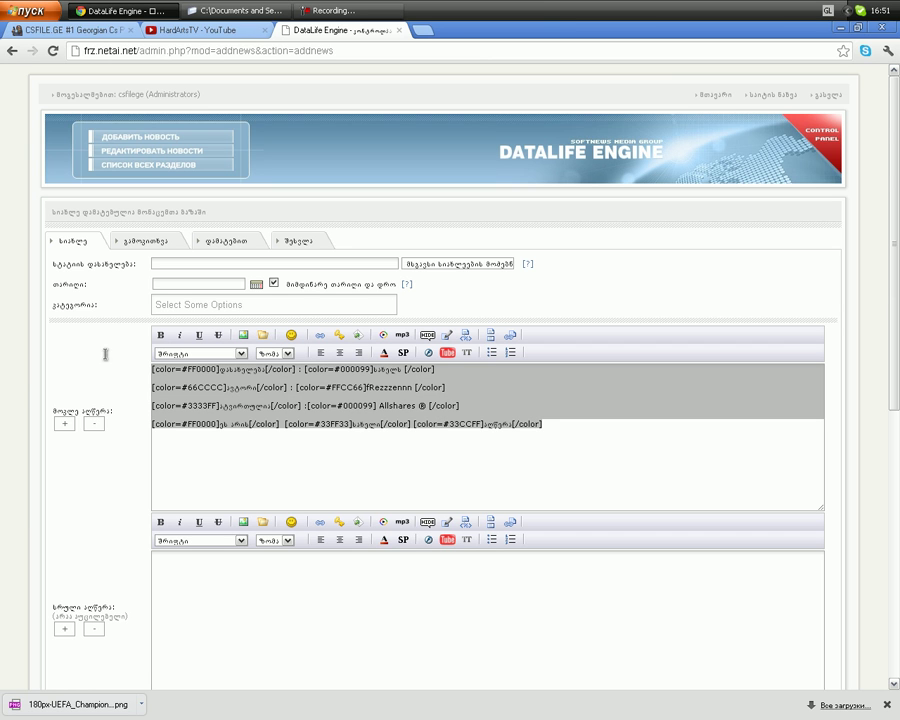
left_click(159, 336)
left_click_drag(151, 316, 170, 342)
key("Escape")
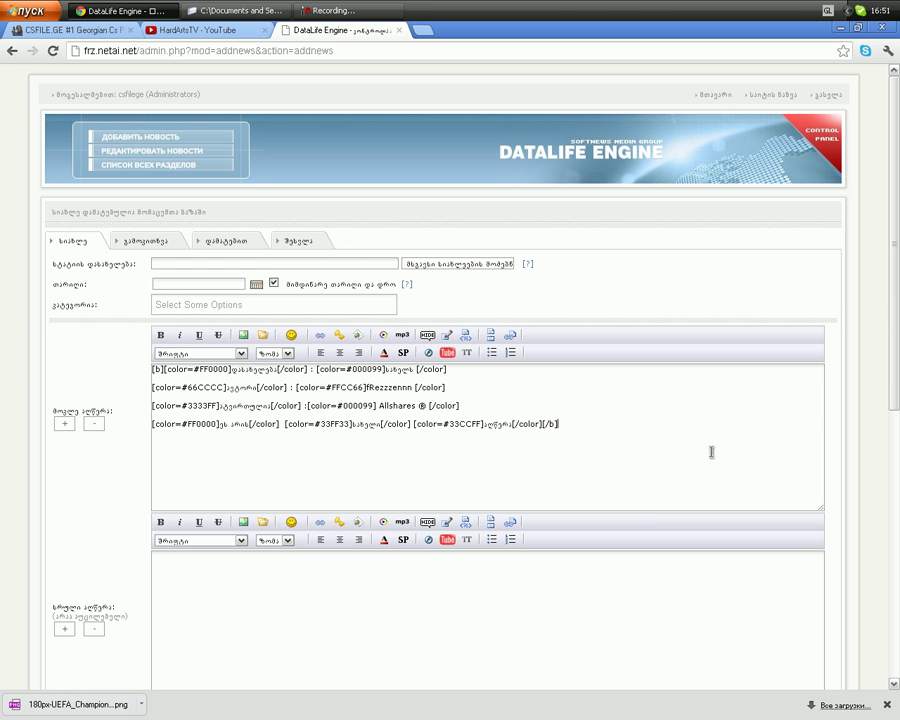
Copy the whole short description, including its bold and color tags
left_click_drag(699, 450, 187, 366)
right_click(250, 383)
left_click(335, 441)
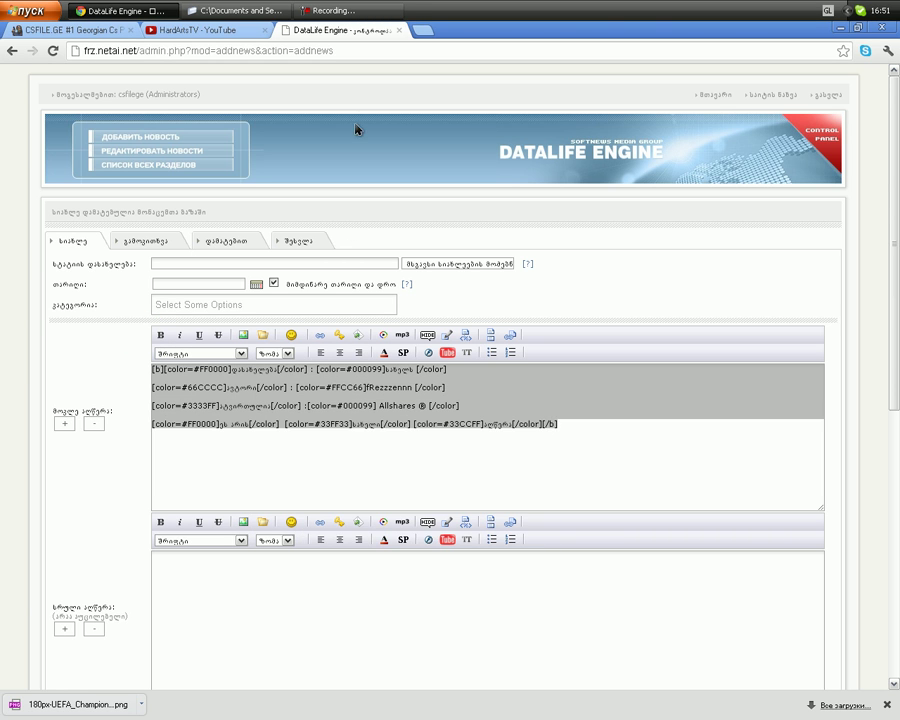
Switch to Mozilla Firefox, close the extra tabs and load csfile.ge in a new tab
key("super")
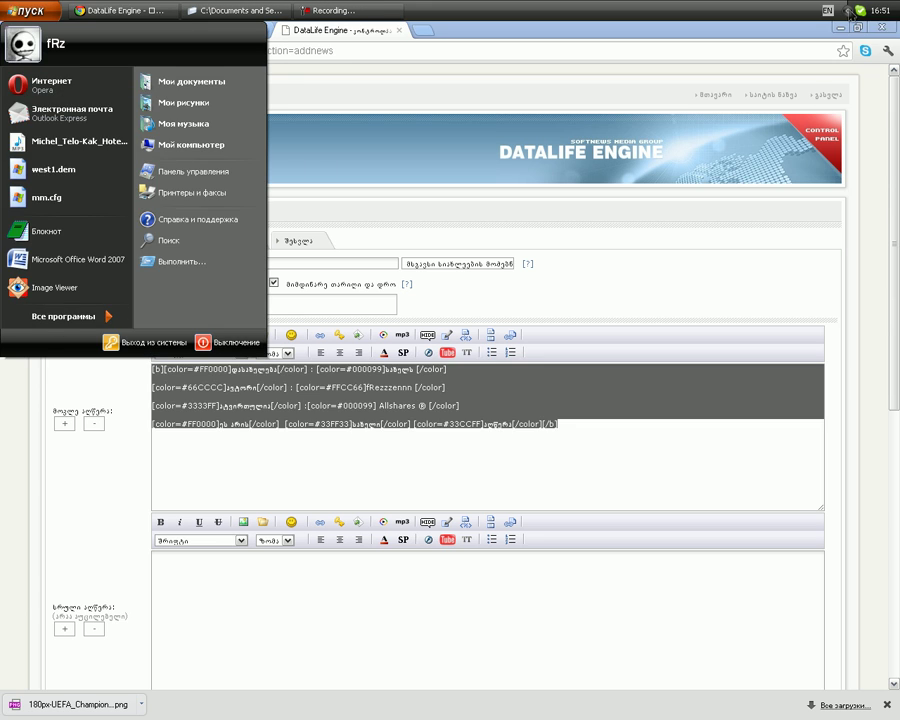
key("super+d")
left_click(544, 638)
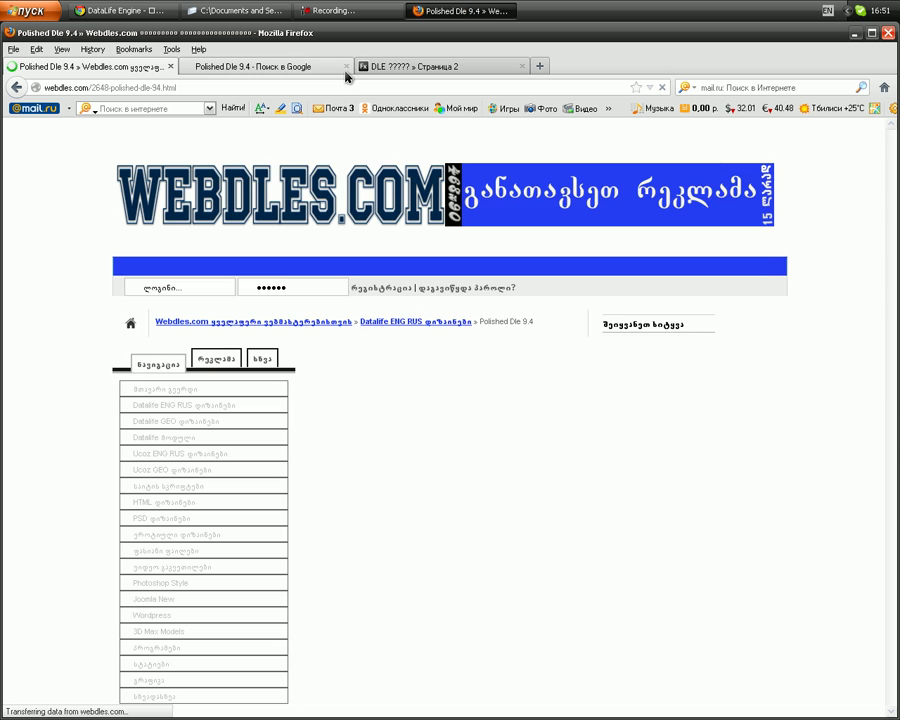
left_click(346, 66)
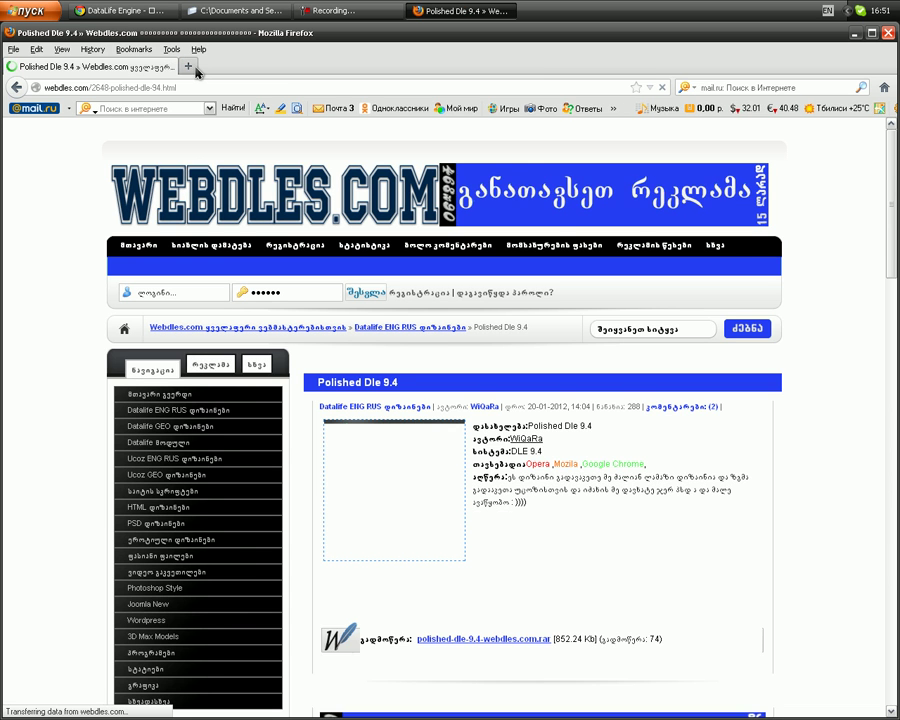
left_click(188, 66)
type("csfile.ge/")
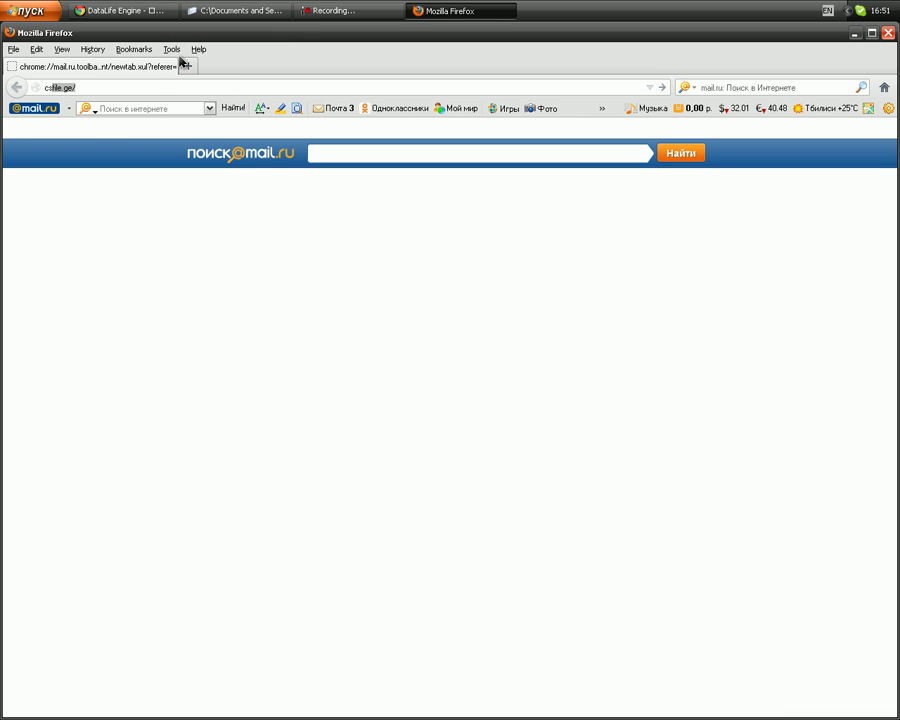
key("Return")
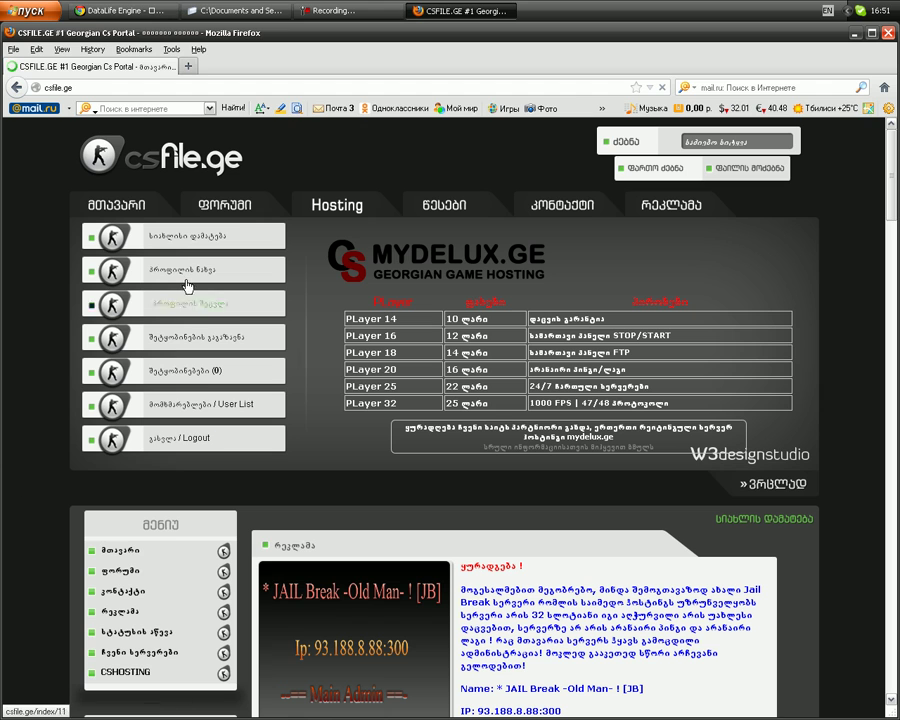
Open the site's add-news form and paste the copied formatted text into the full text field
left_click(168, 237)
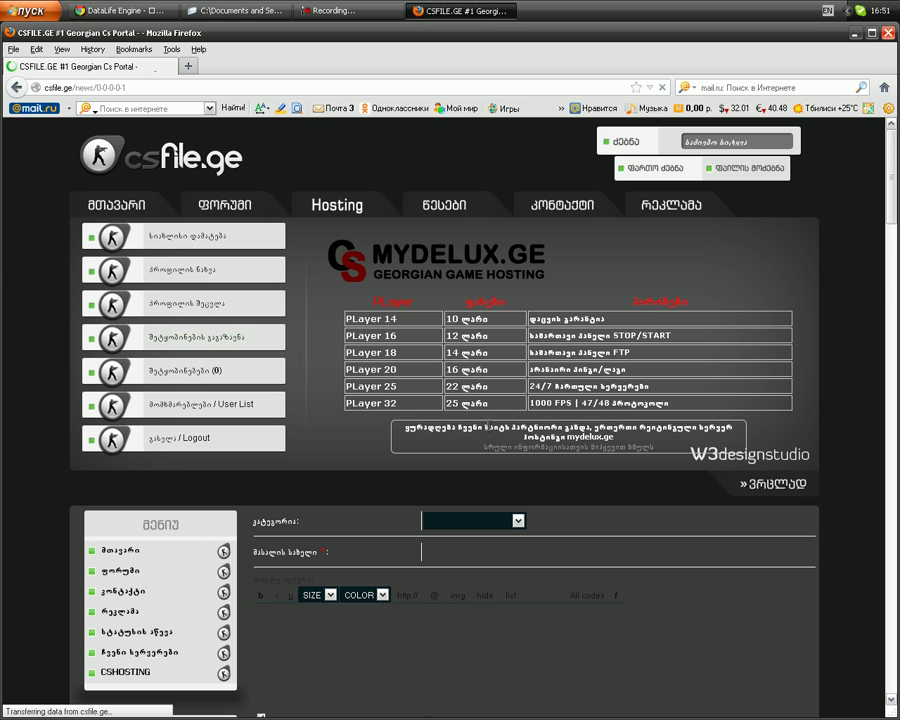
scroll(488, 426, "down", 8)
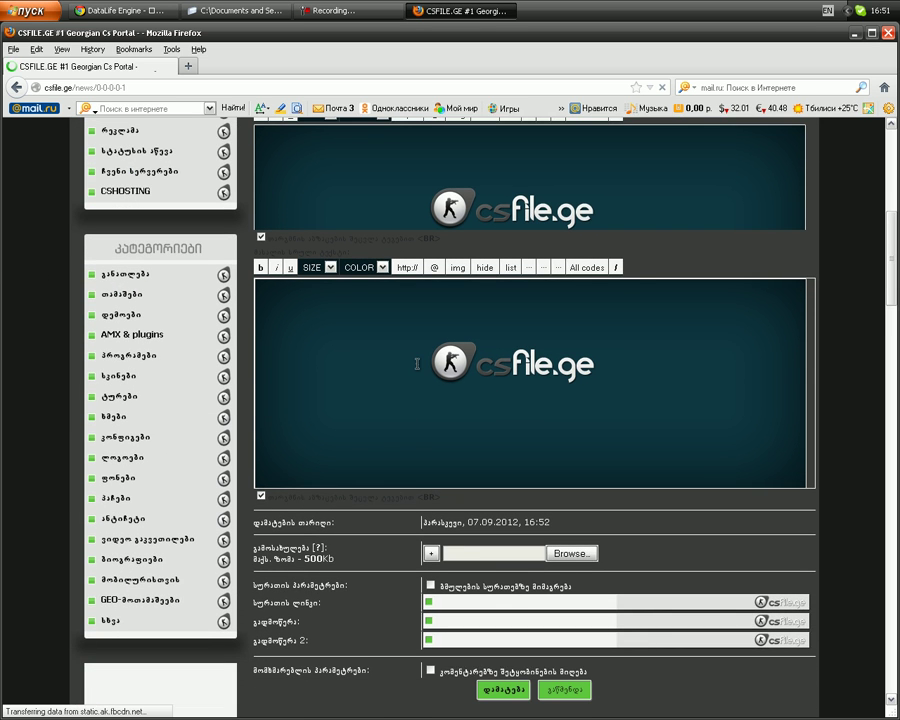
scroll(417, 364, "up", 3)
key("ctrl+v")
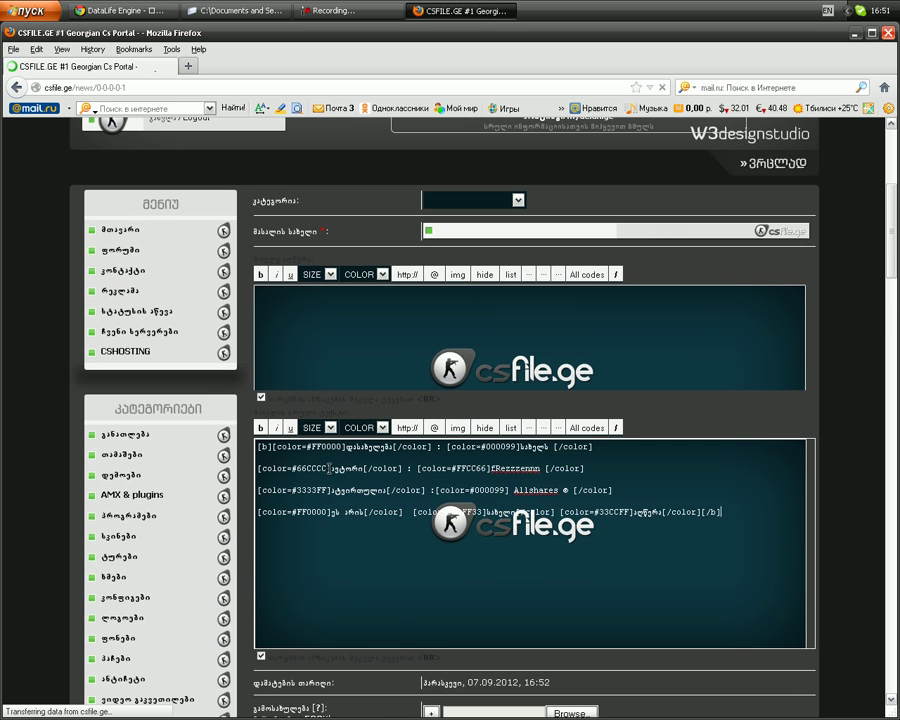
Insert a space at the beginning of each of the four lines in the full text field
left_click(257, 447)
left_click(259, 468)
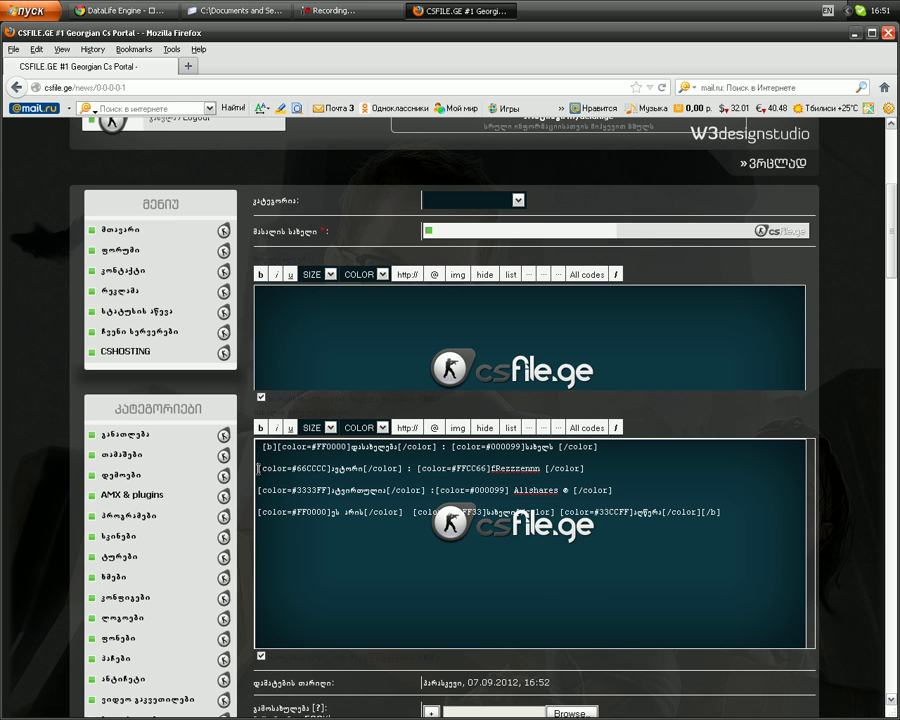
left_click(260, 489)
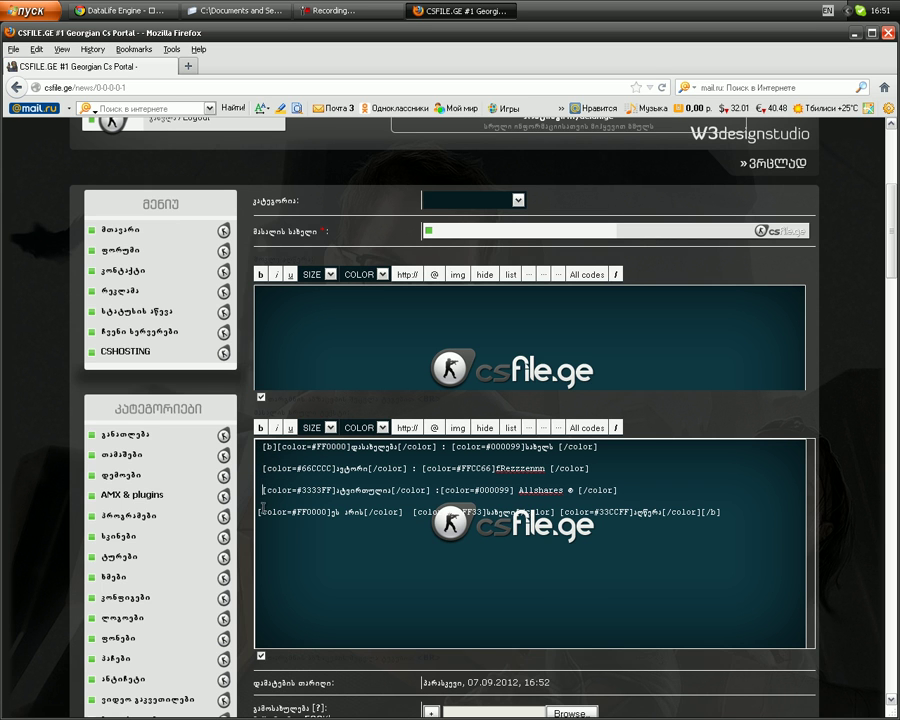
left_click(259, 511)
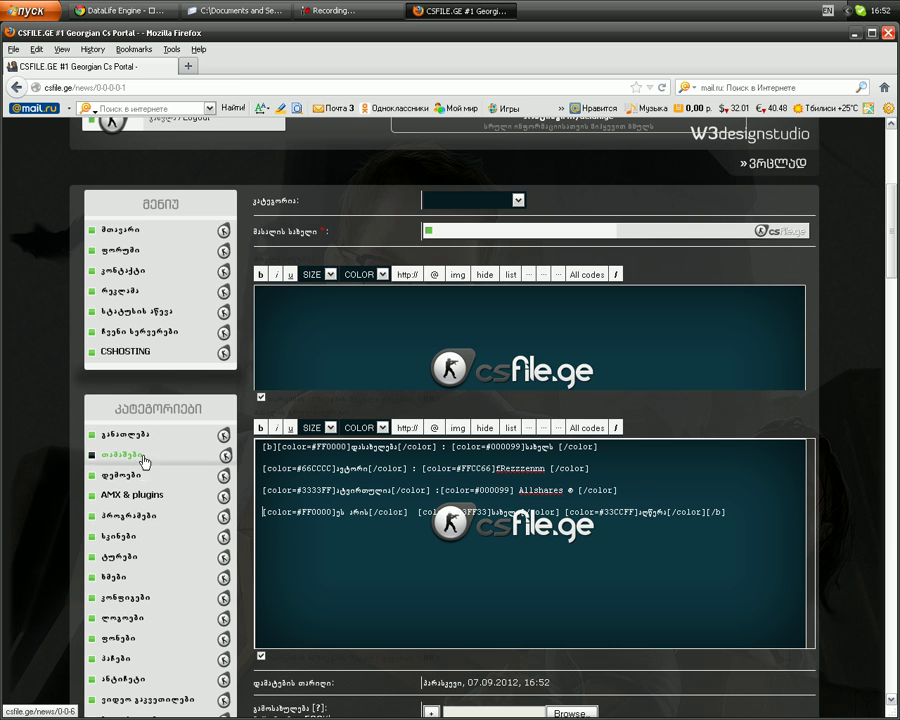
right_click(148, 230)
scroll(680, 335, "up", 3)
scroll(680, 335, "up", 3)
left_click(719, 140)
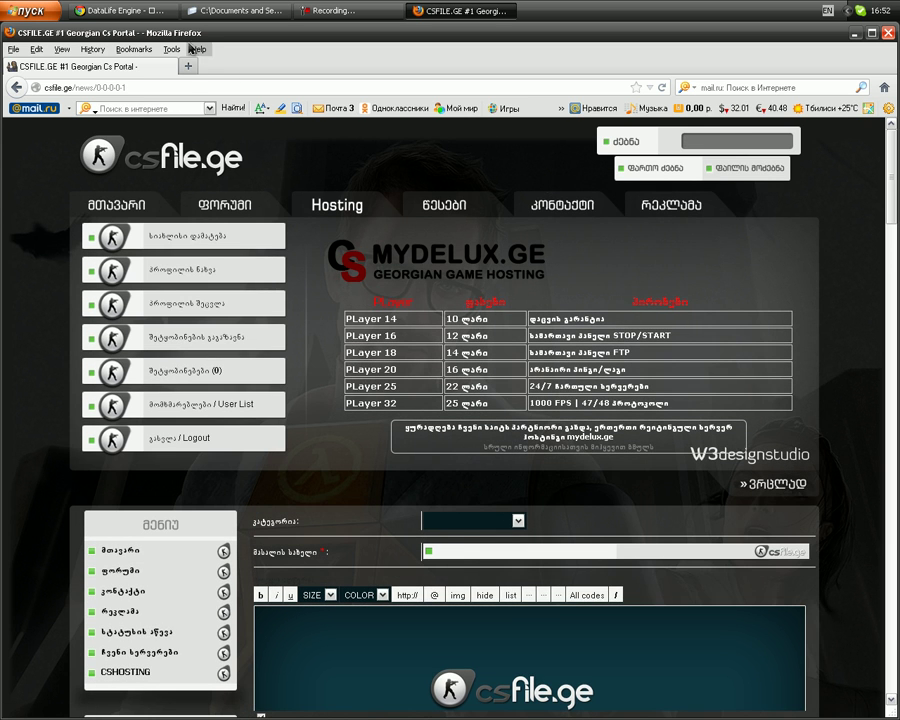
right_click(708, 143)
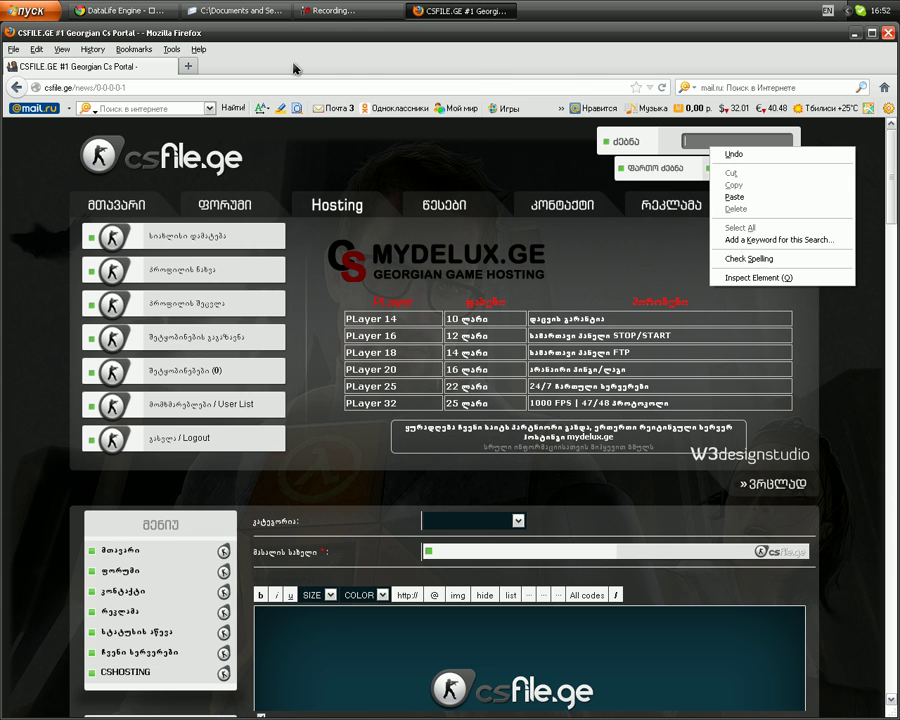
Open csfile.ge in another tab and find the "GaMes Background For Counter Strike" post with arrow icons before its lines
left_click(192, 66)
type("csfile.ge/")
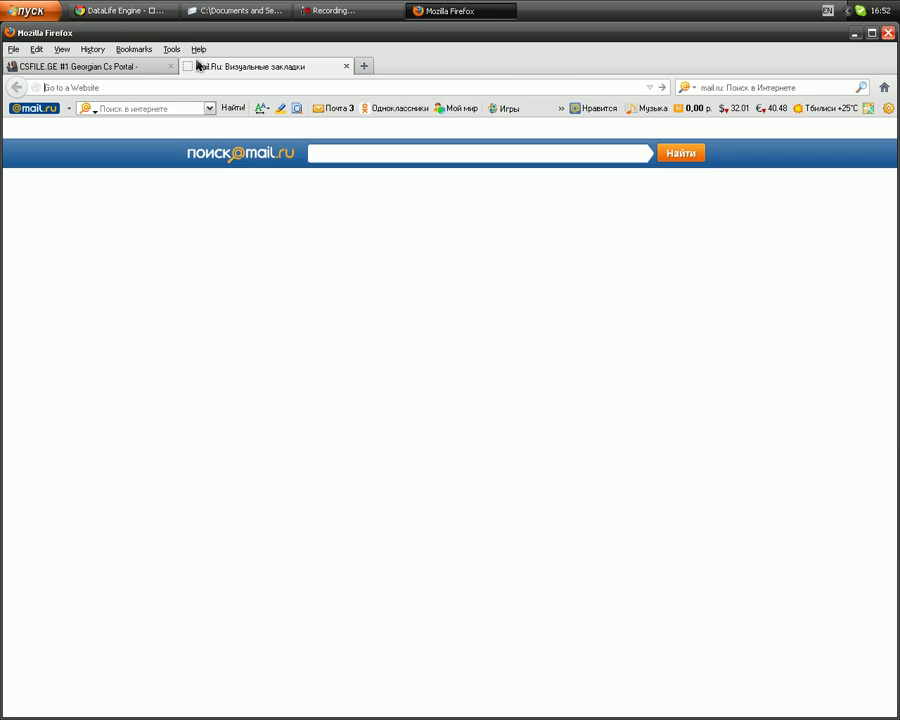
key("Return")
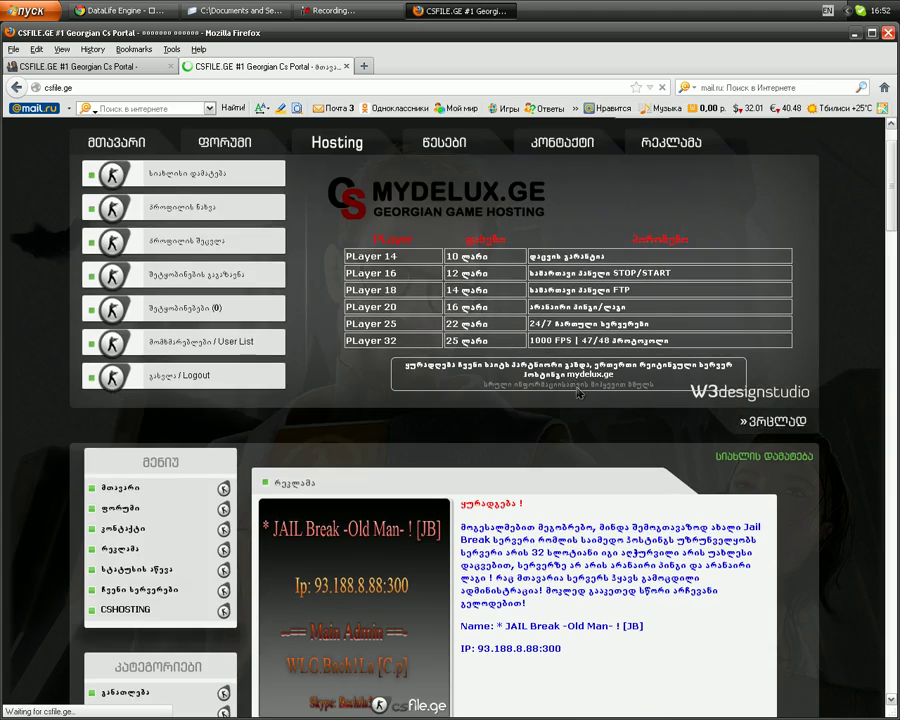
scroll(575, 390, "down", 10)
scroll(604, 504, "up", 1)
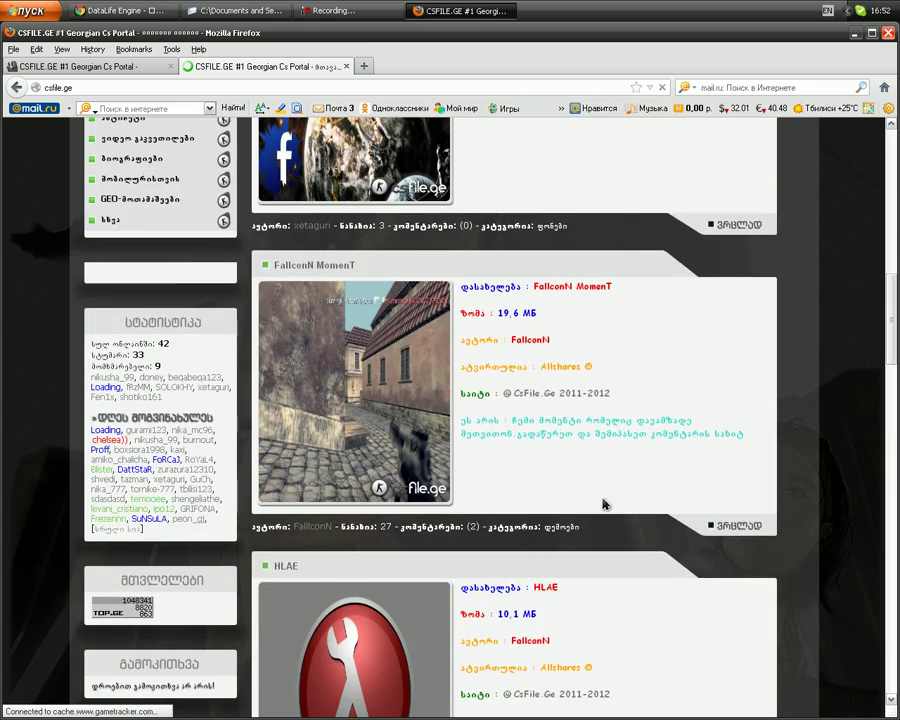
scroll(614, 362, "up", 5)
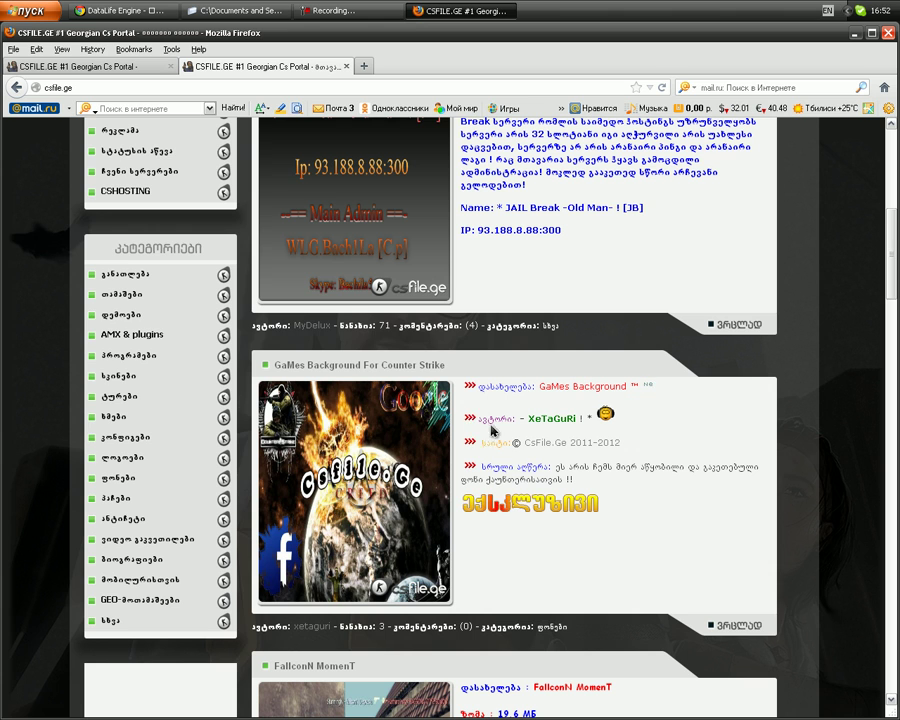
Copy the image location of the red arrow icon before the post's author line and open it in a new tab
right_click(474, 420)
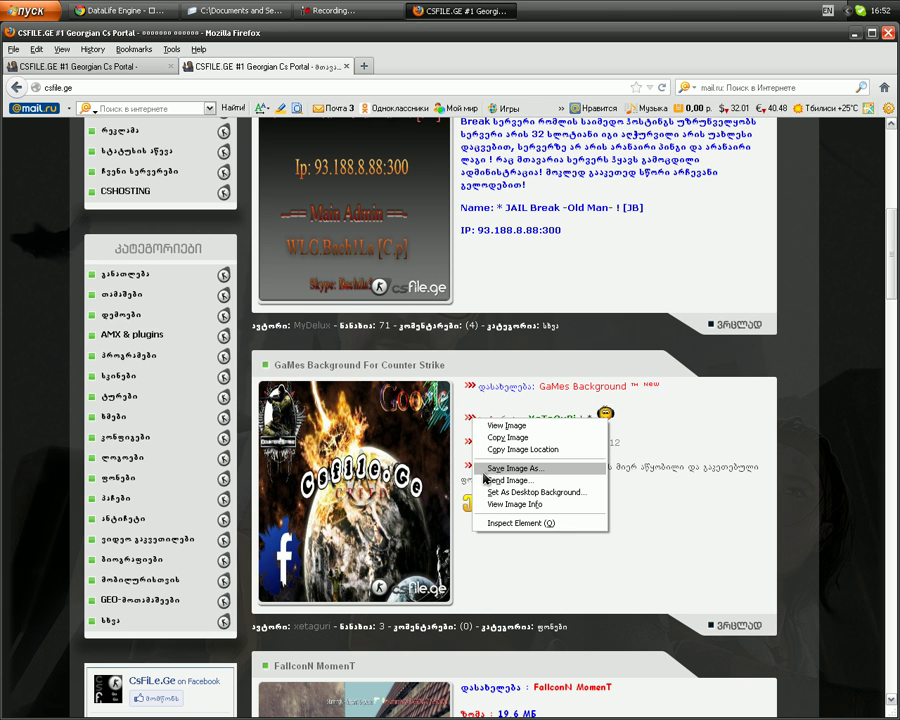
left_click(505, 455)
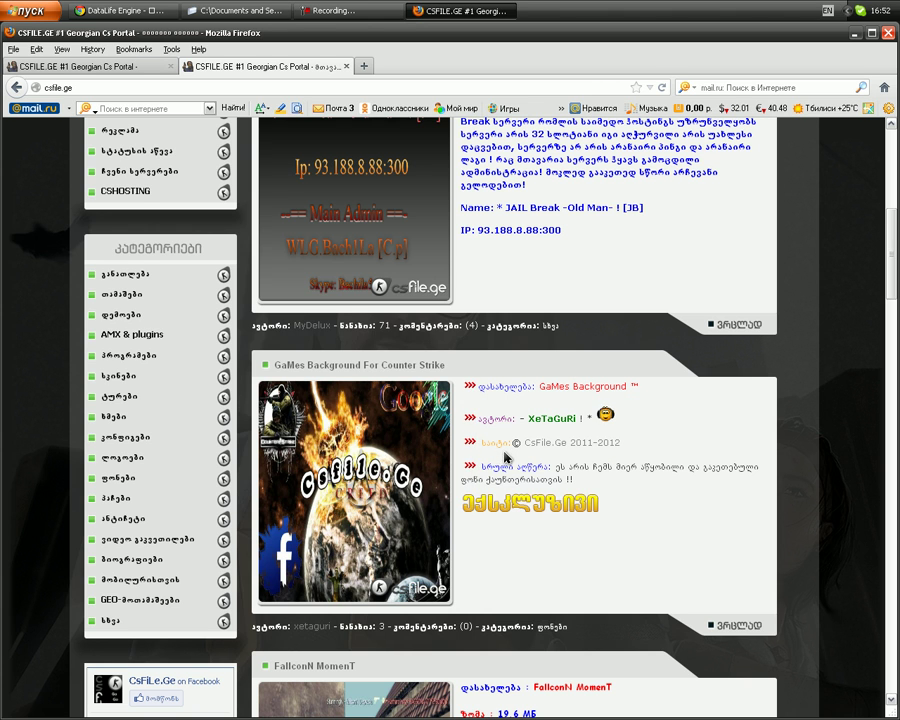
right_click(475, 421)
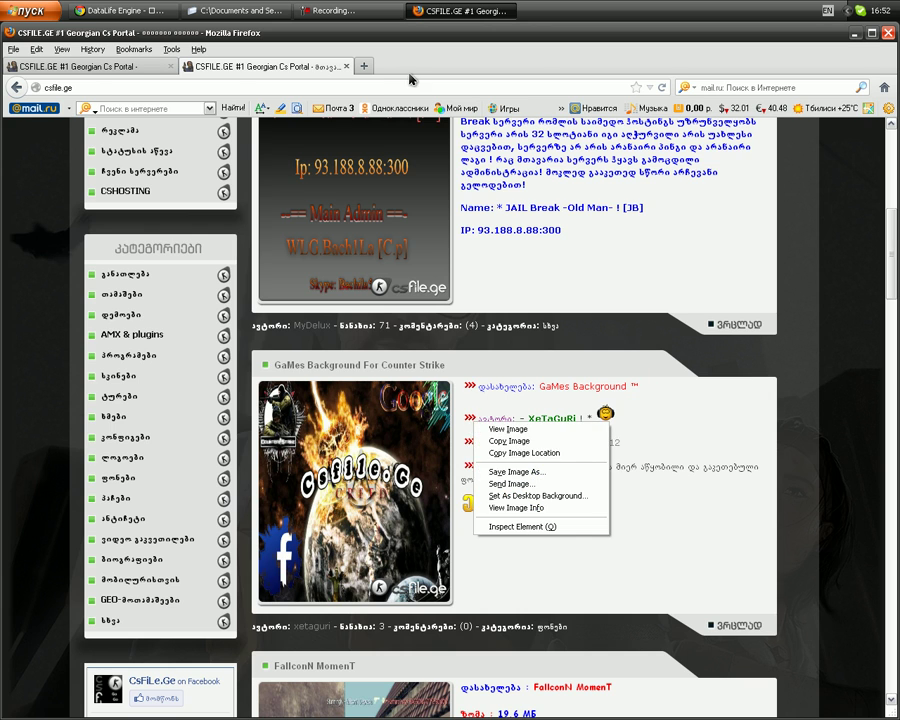
left_click(364, 68)
type("http://www.picz.ge/img/s4/1208/30/a/a9298975b764.gif")
key("Return")
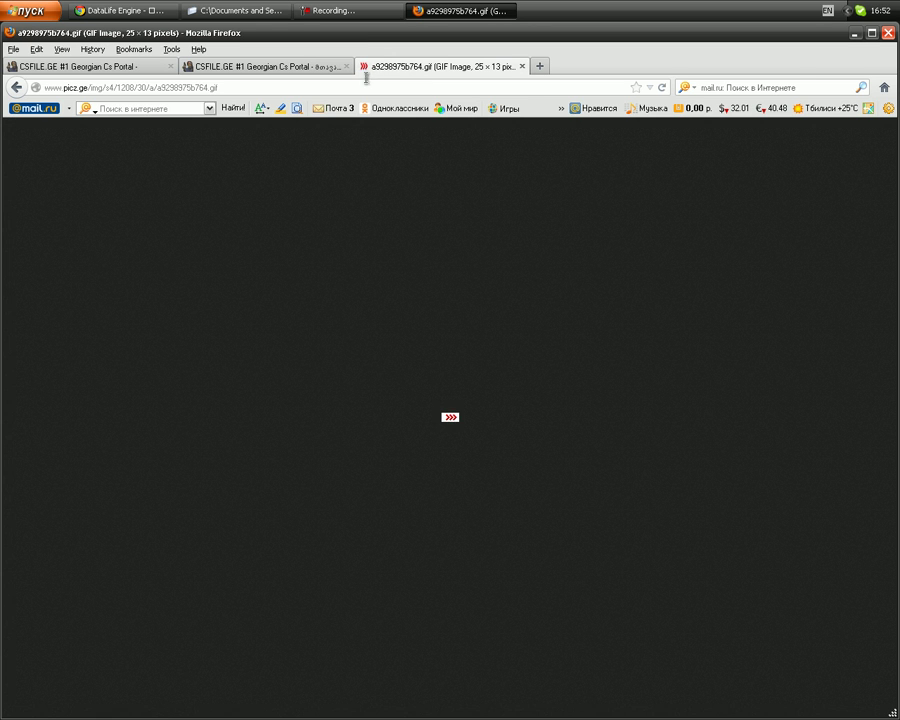
Copy the arrow GIF's full address and return to the csfile.ge home page tab
left_click(214, 87)
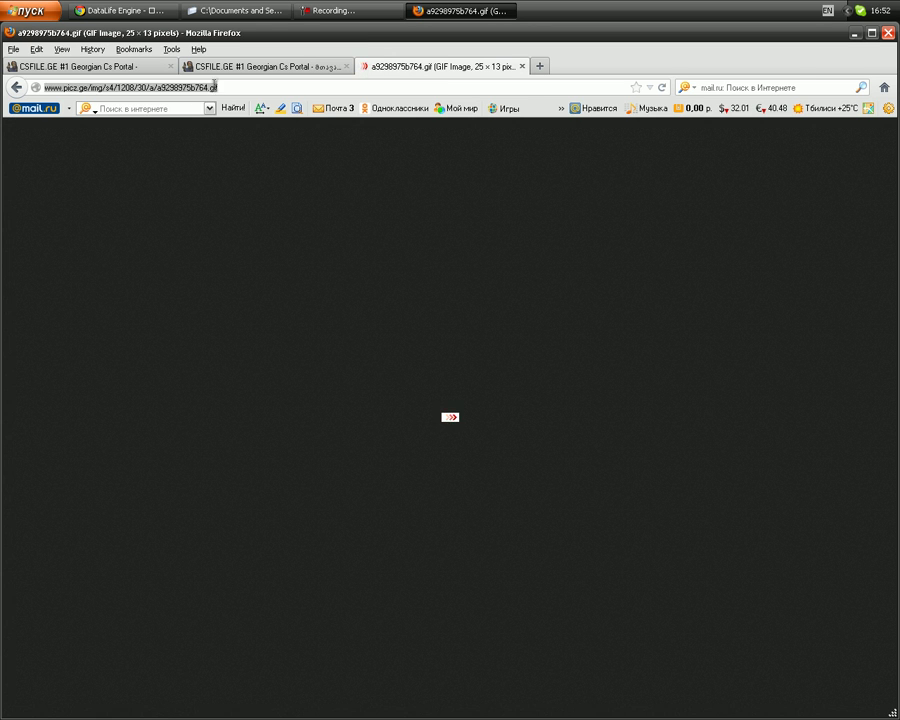
right_click(155, 85)
left_click(186, 128)
left_click(267, 67)
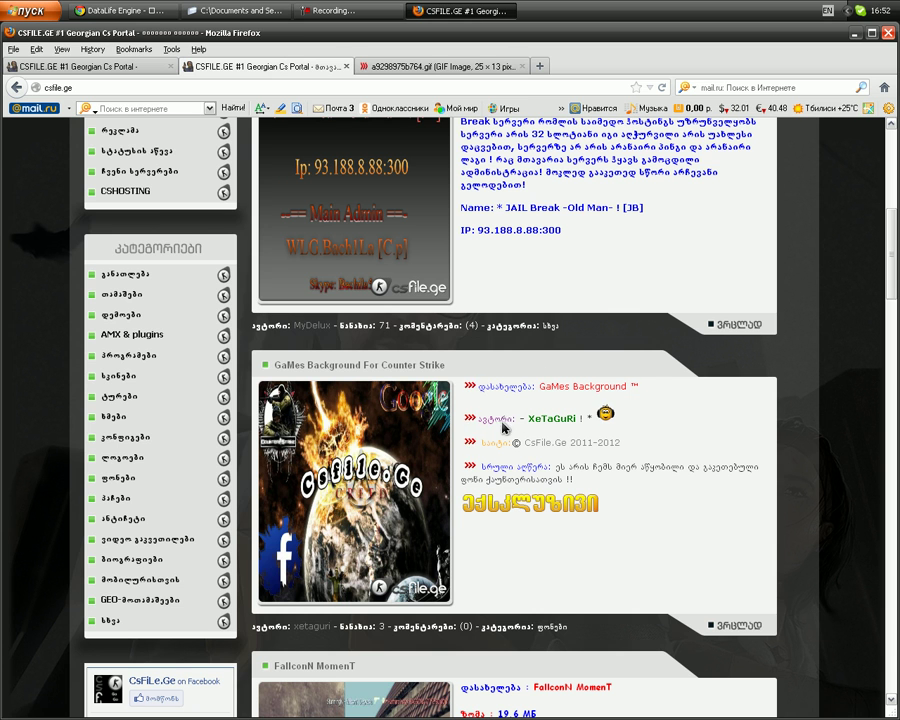
Copy the image location of the red arrow icon before the post's site line and return to the add-news form
right_click(466, 443)
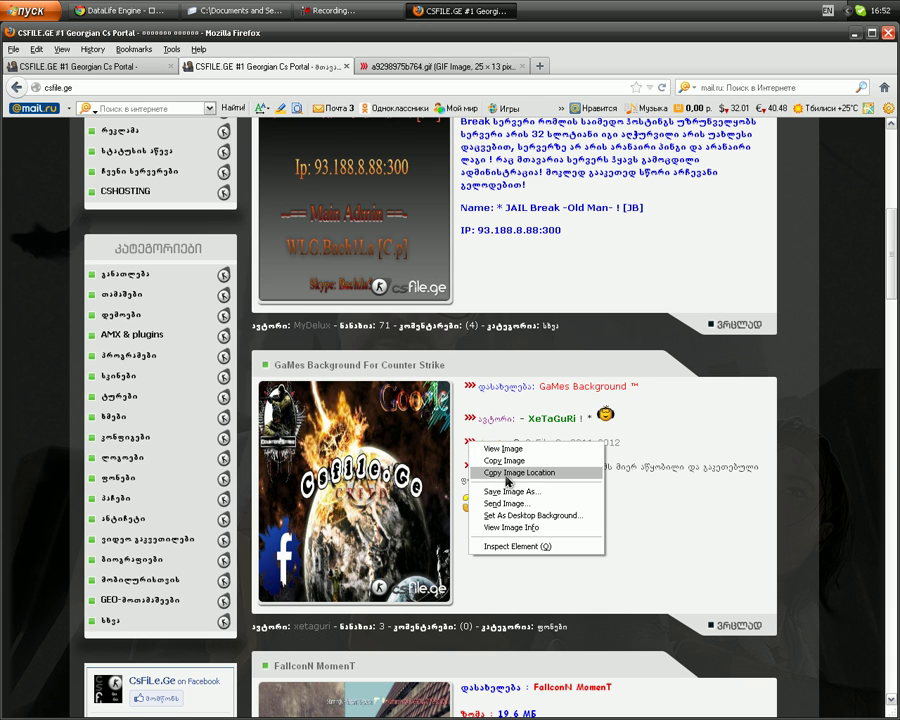
left_click(507, 481)
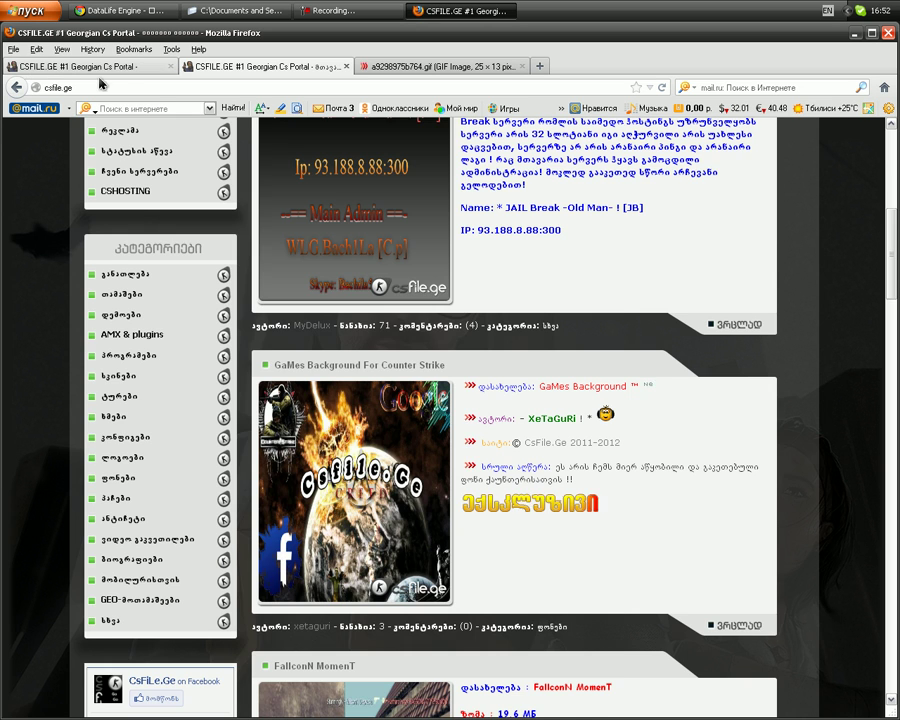
left_click(53, 68)
Insert the copied arrow GIF address as an image code at the start of the full text's first line
scroll(400, 558, "down", 1)
scroll(397, 560, "down", 5)
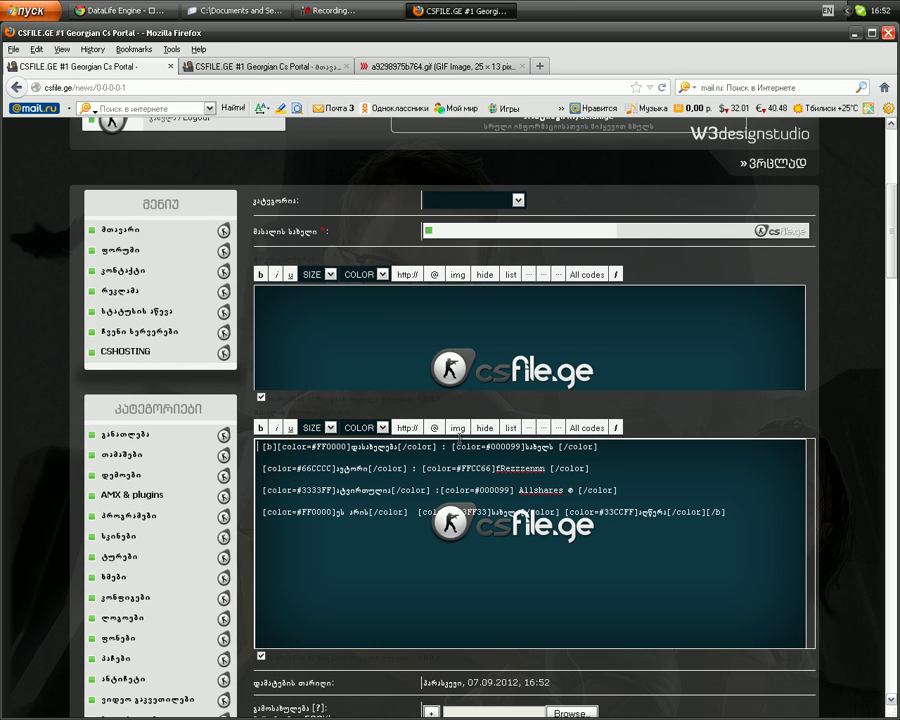
left_click(460, 430)
key("ctrl+v")
left_click(428, 358)
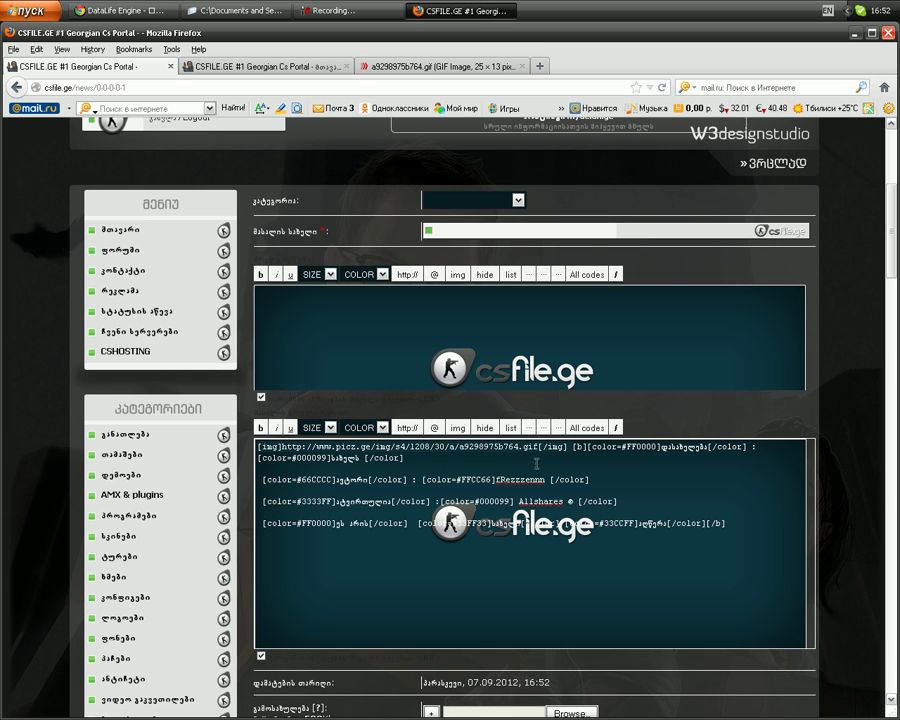
Paste the arrow image code at the start of the second, third and fourth lines of the full text
left_click(259, 479)
key("ctrl+v")
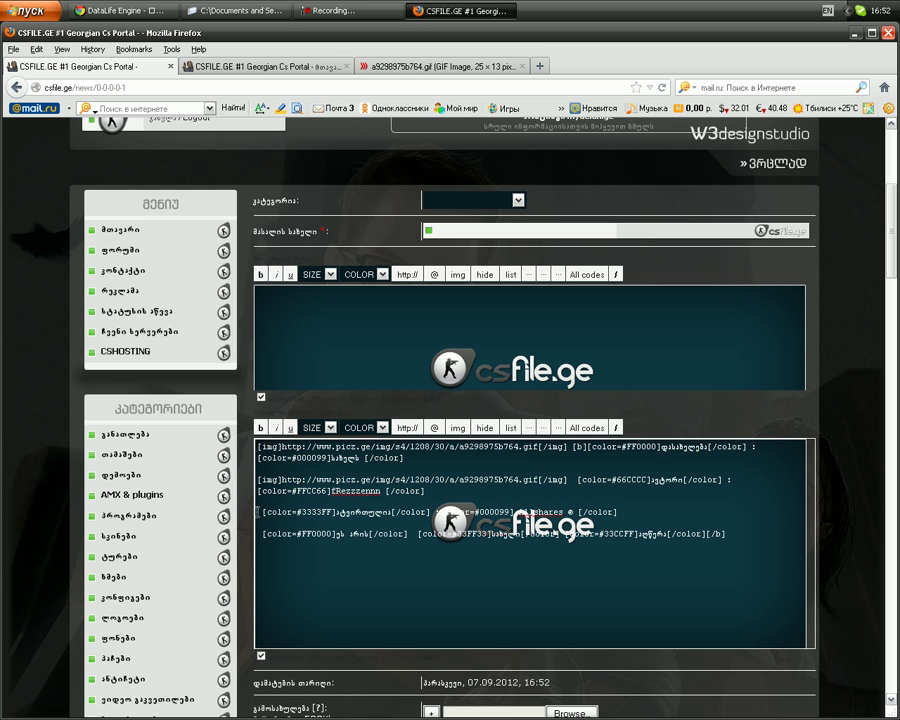
left_click(259, 512)
key("ctrl+v")
left_click(257, 545)
key("ctrl+v")
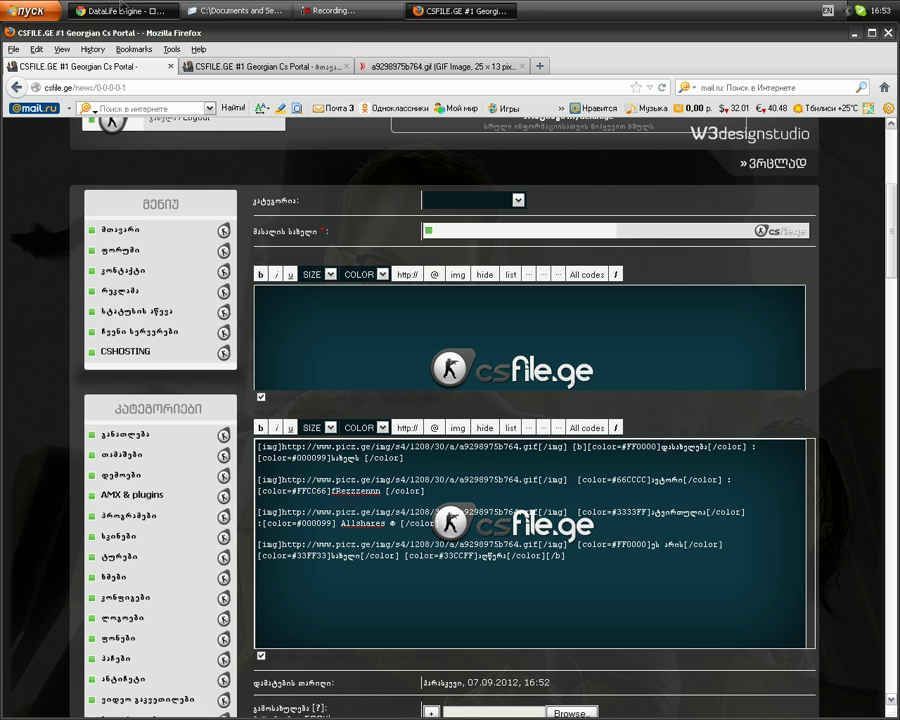
Switch to Chrome and view the HardArtsTV YouTube channel, then look through the news posts on the csfile.ge home page
left_click(120, 10)
left_click(200, 30)
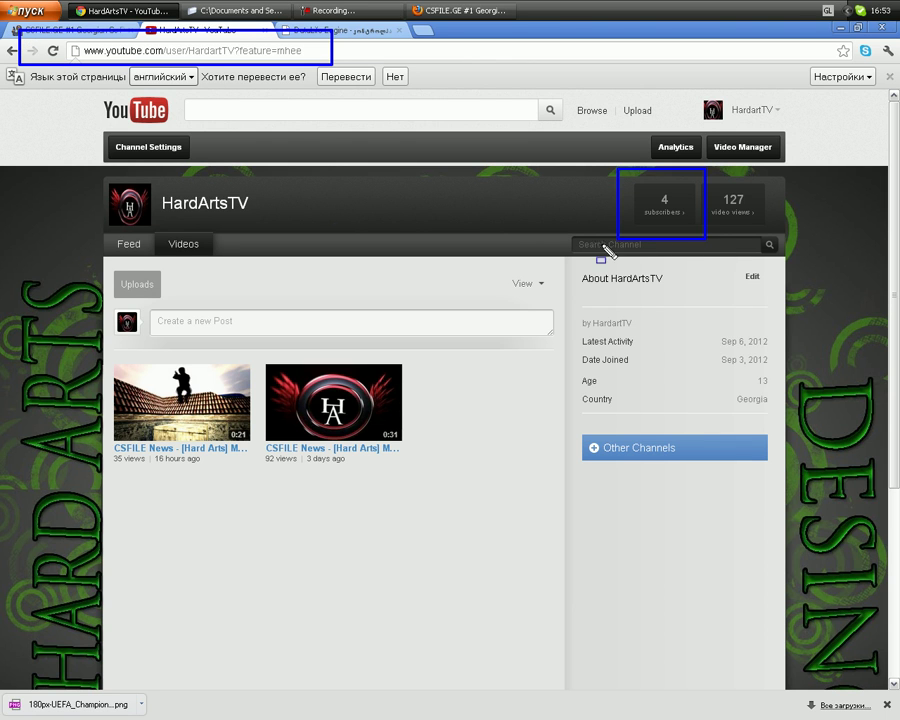
left_click(85, 30)
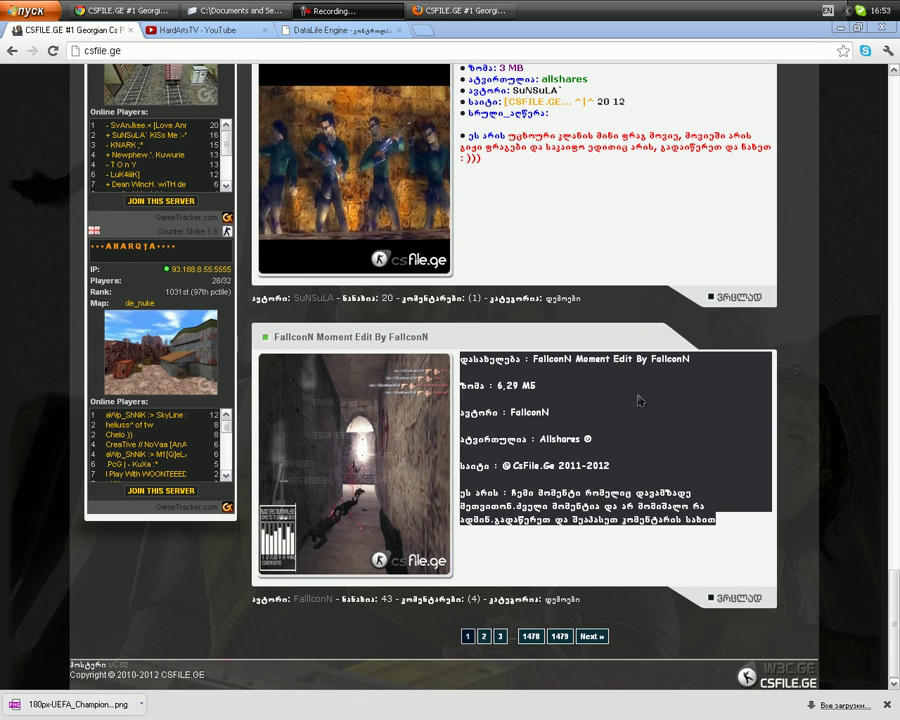
scroll(637, 361, "up", 20)
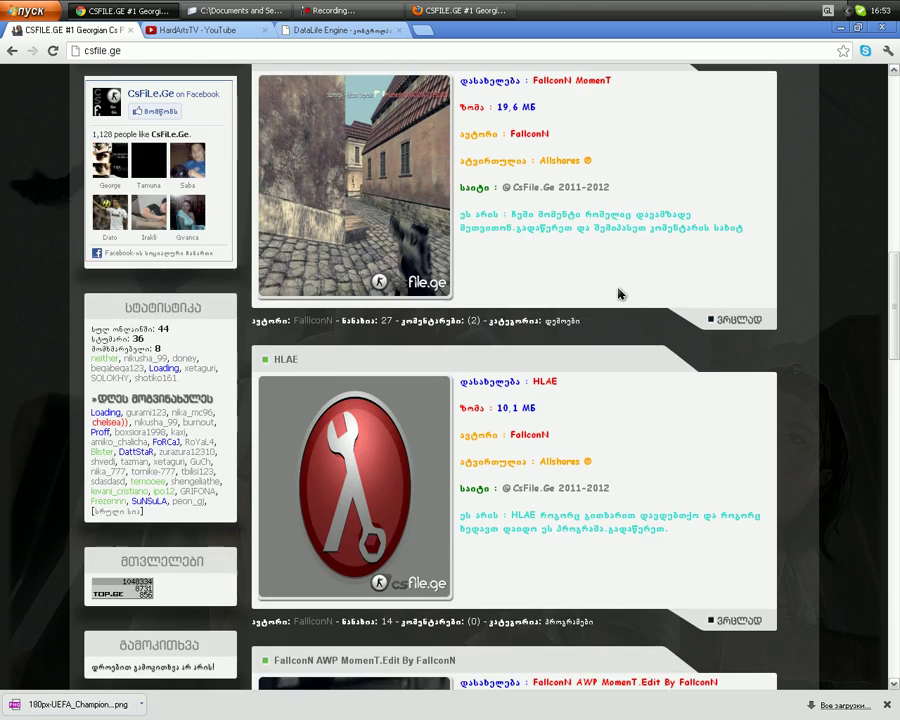
scroll(619, 293, "up", 10)
left_click_drag(140, 61, 778, 470)
key("Escape")
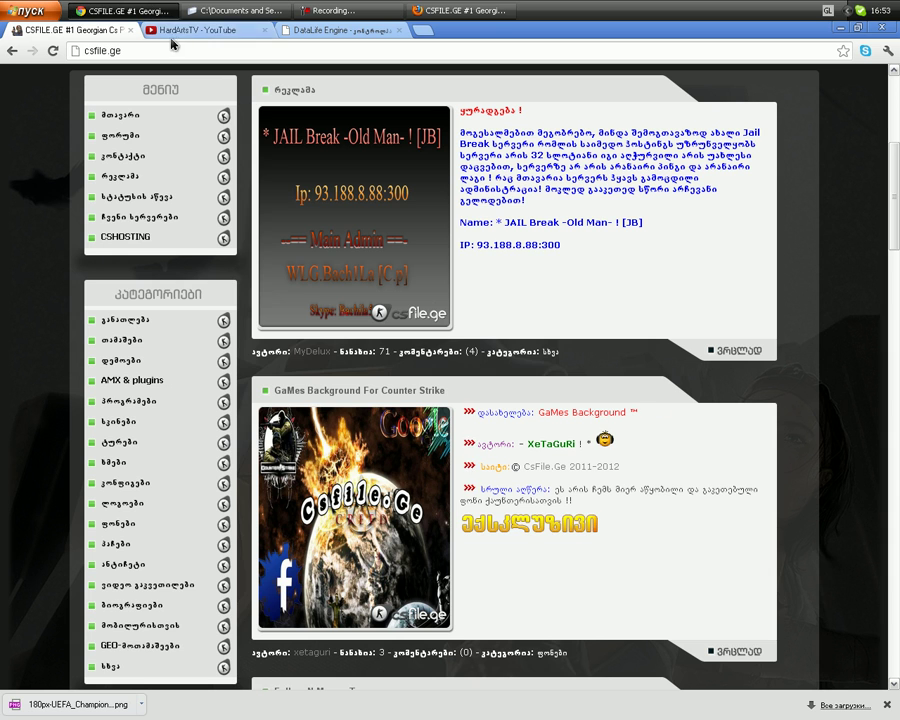
scroll(566, 392, "down", 2)
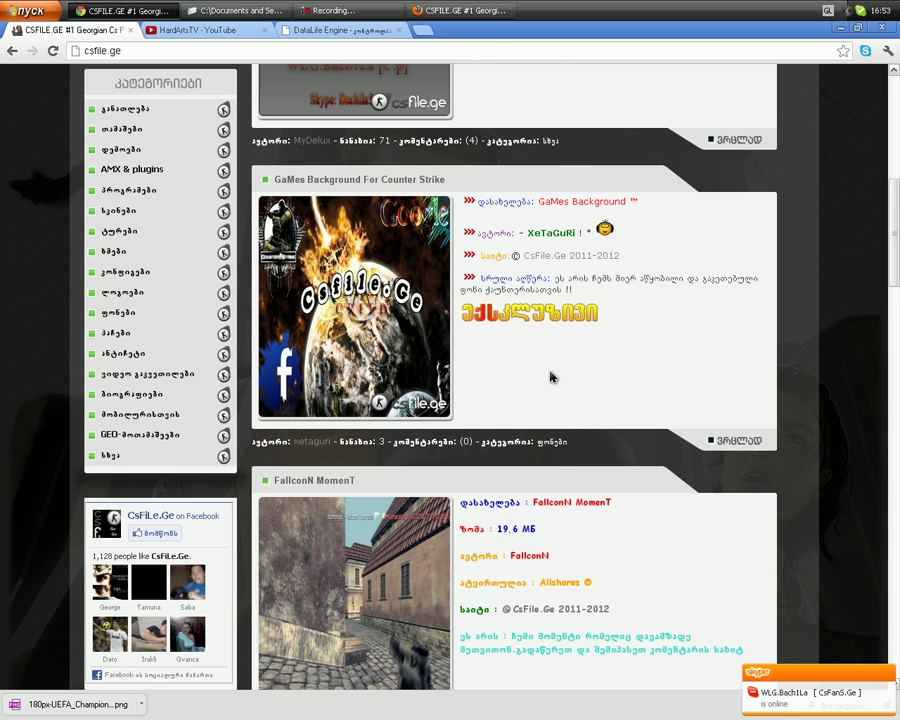
left_click(389, 16)
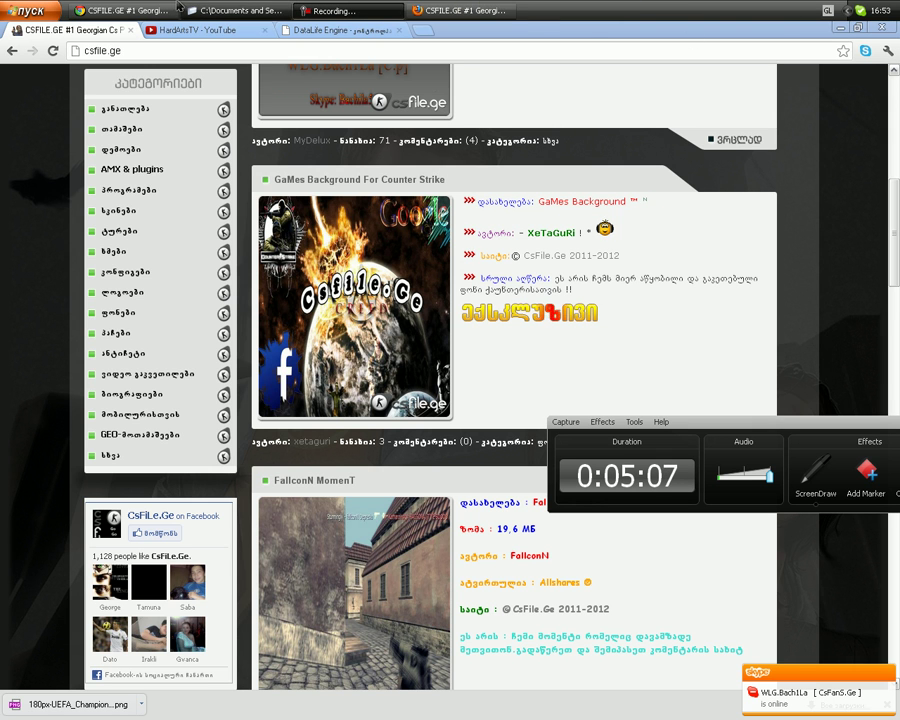
Return to the add-news form in Firefox and enter "fRezzzen Hard.Arts" as the material's name
left_click(492, 10)
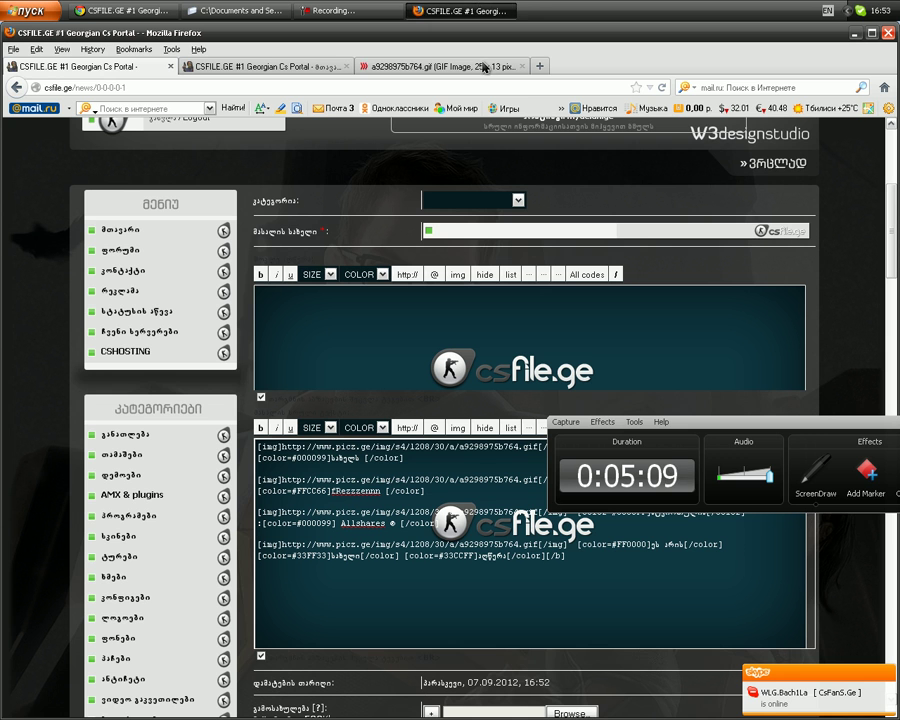
type("fR")
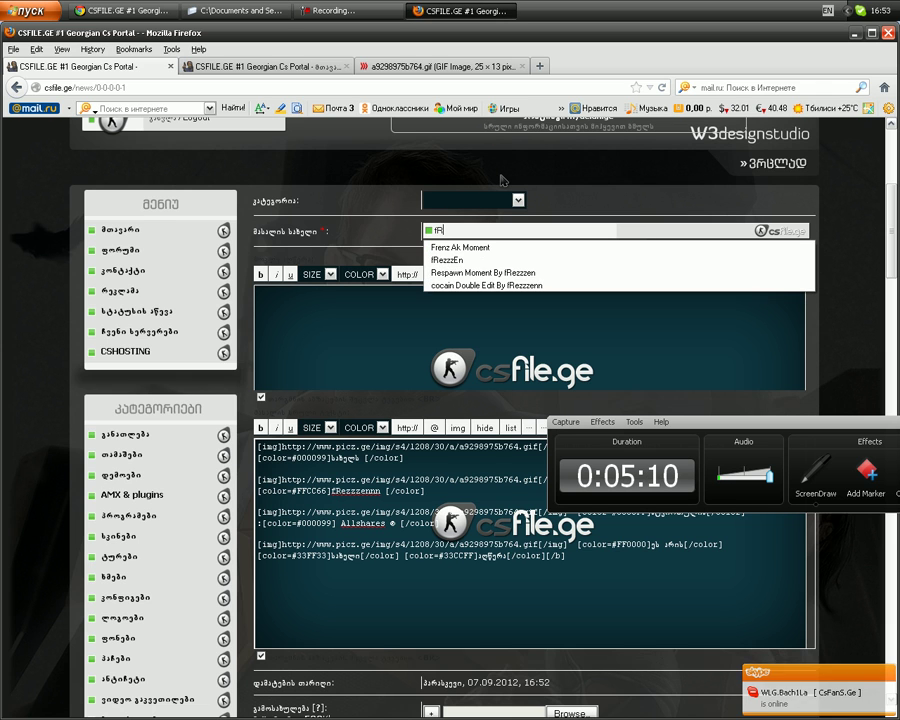
type("ezzzen An")
key("BackSpace")
key("BackSpace")
type("Hard")
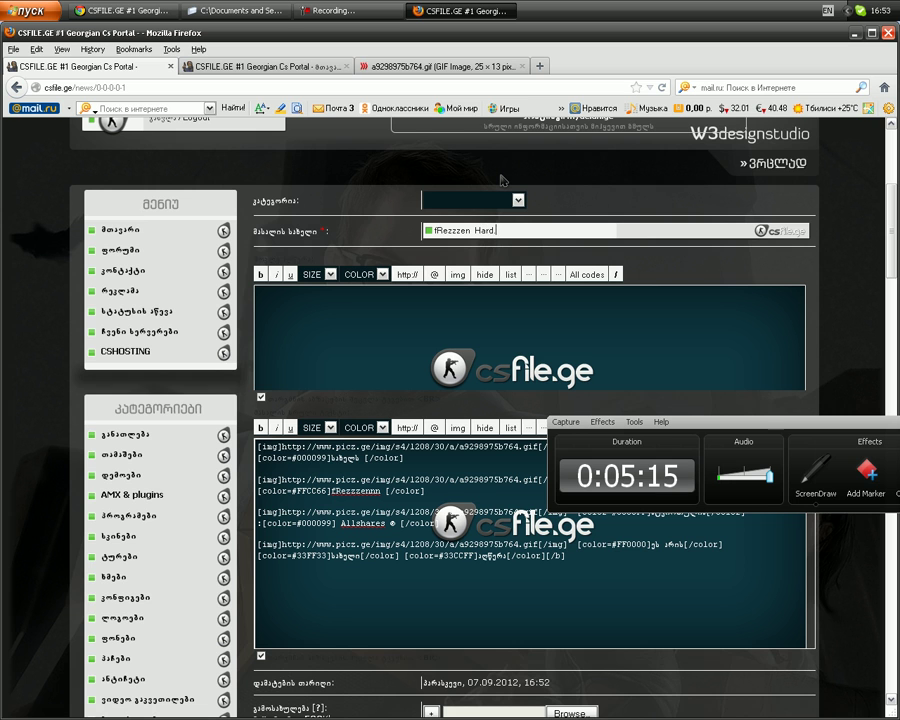
key("ctrl+shift+d")
key("ctrl+shift+d")
key("ctrl+shift+d")
mouse_move(422, 219)
left_mouse_down()
mouse_move(473, 247)
mouse_move(516, 243)
left_mouse_up()
key("ctrl+shift+d")
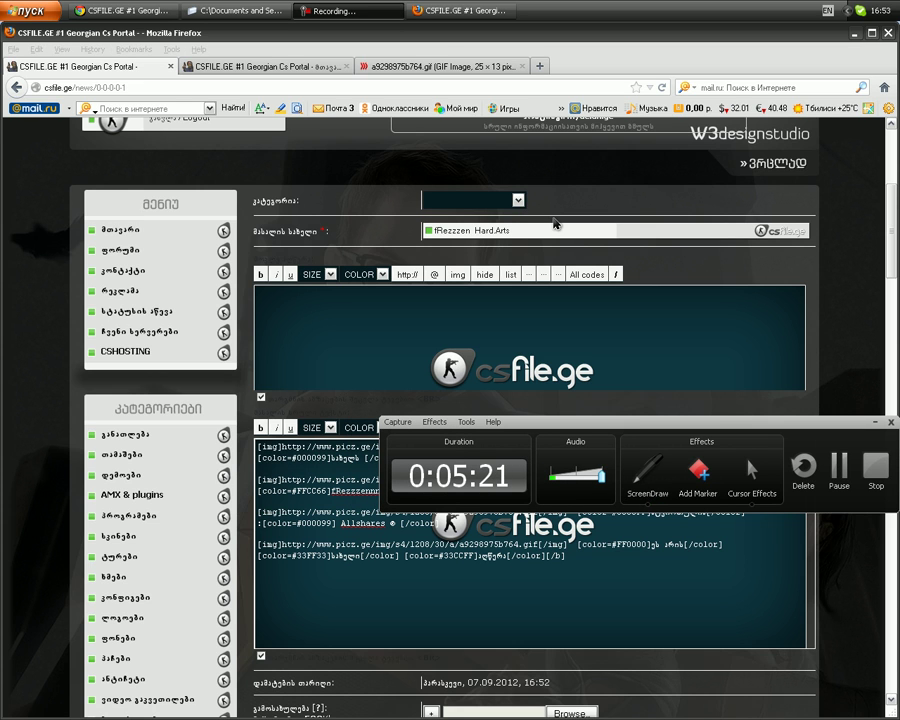